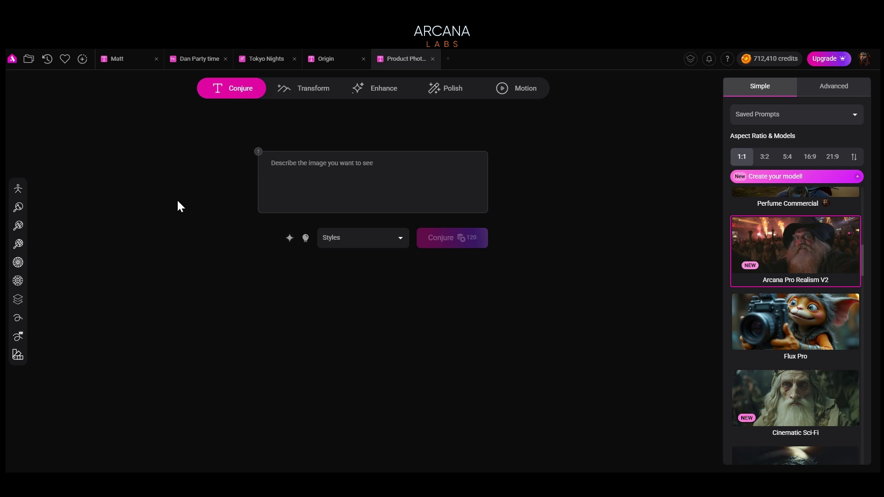
Transform the chair with Flux Kontext Max using 'Place this in a charming hipster living room, product photography style'.
click(306, 90)
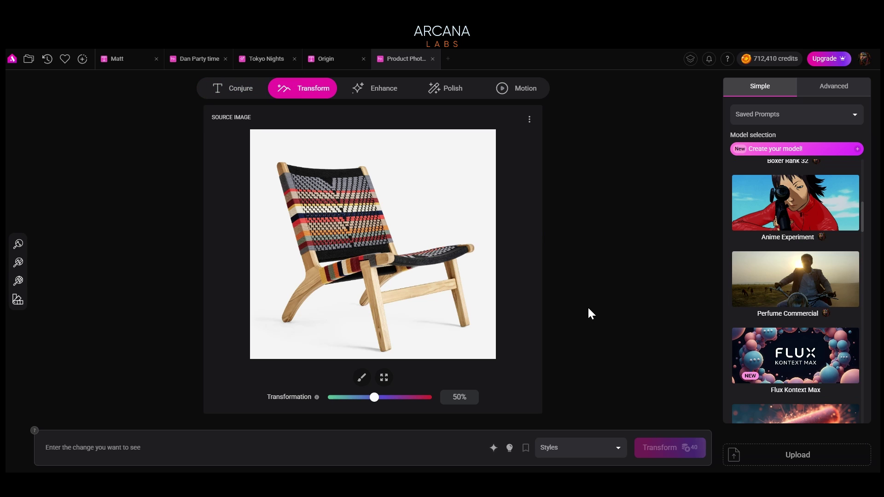
click(826, 358)
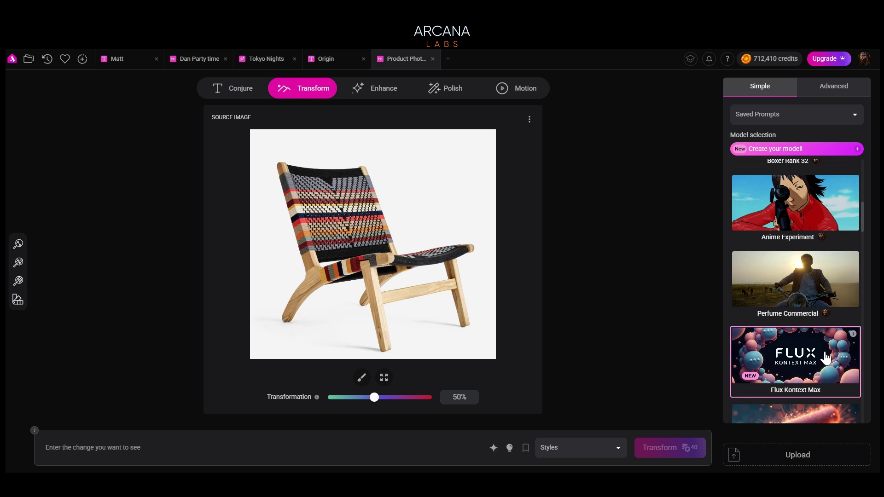
click(141, 448)
text(Place this in )
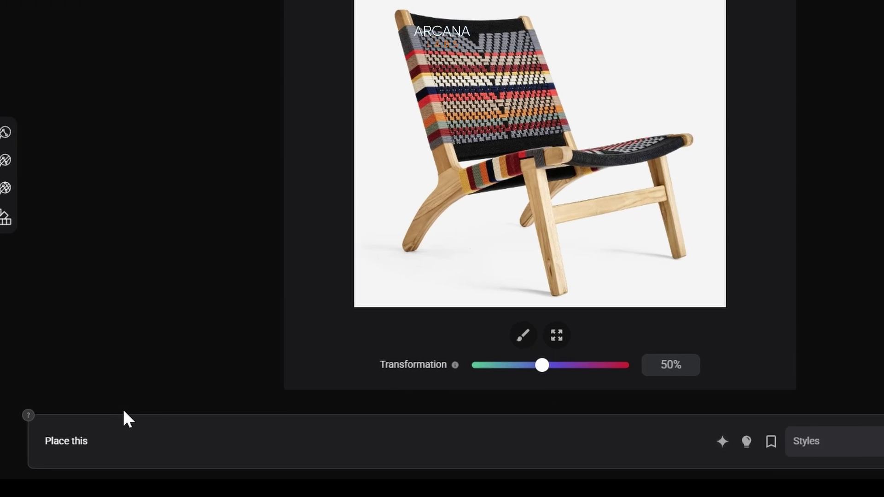
text(a charming hipster living )
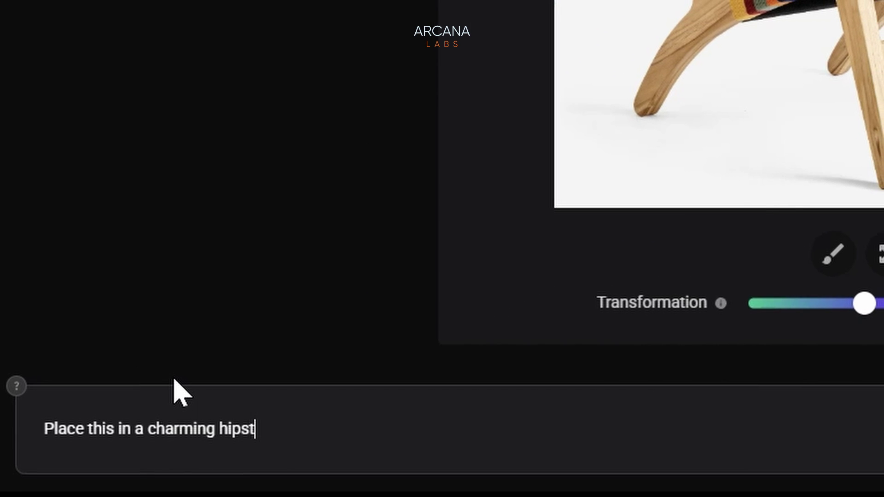
text(room, product photography st)
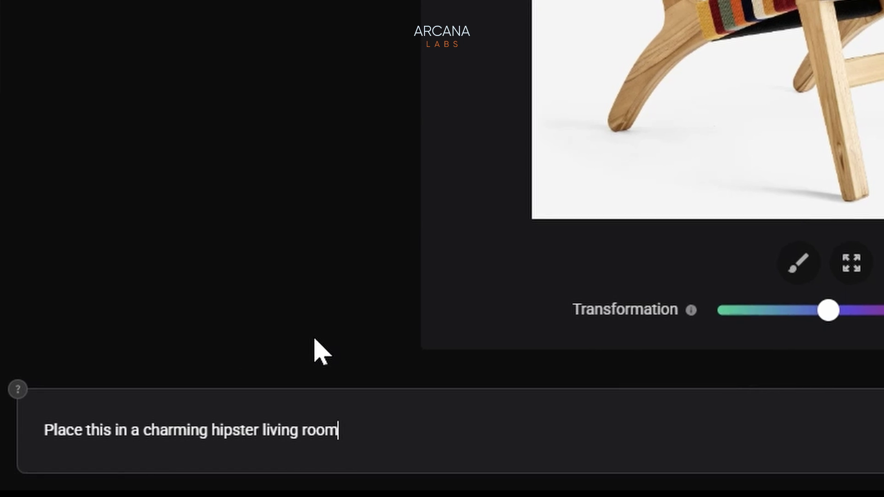
text(yle)
click(662, 448)
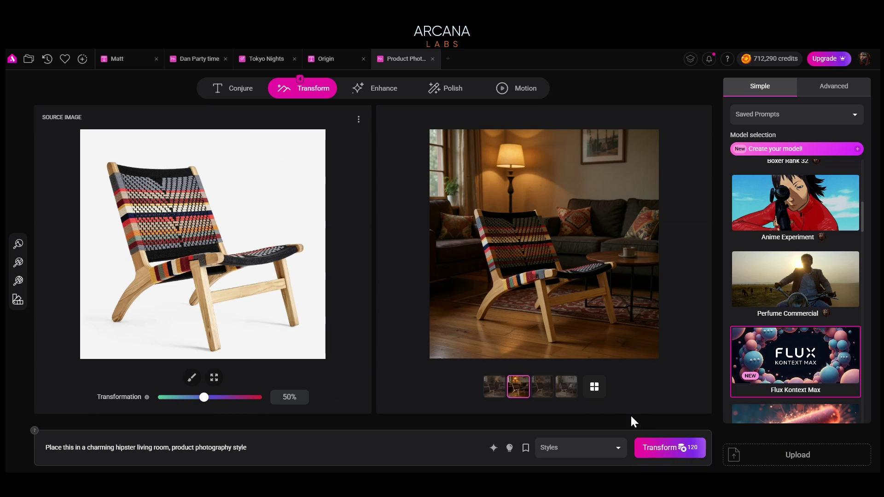
Compare the bright and dark room results, then use the bright grey-sofa room as source.
click(565, 390)
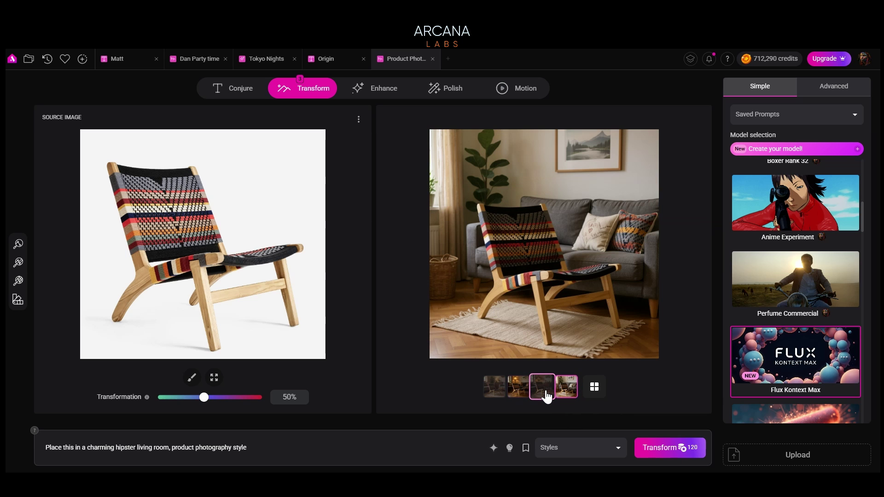
click(493, 391)
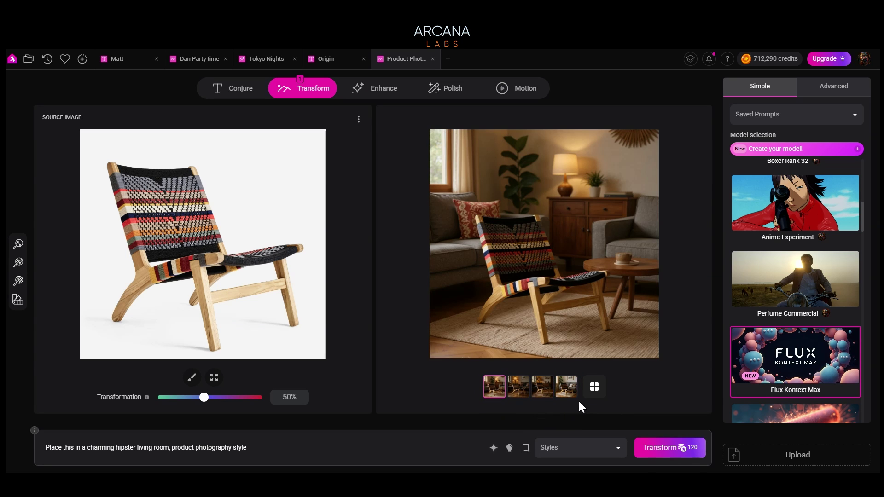
click(567, 386)
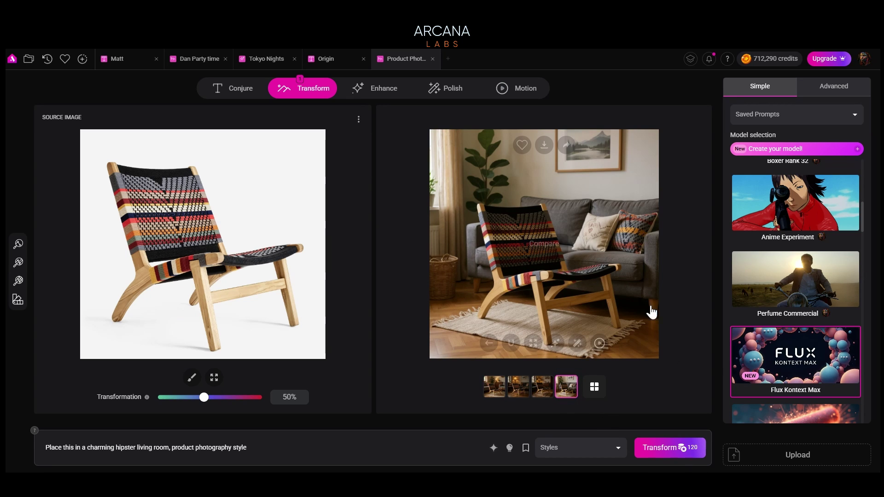
click(489, 345)
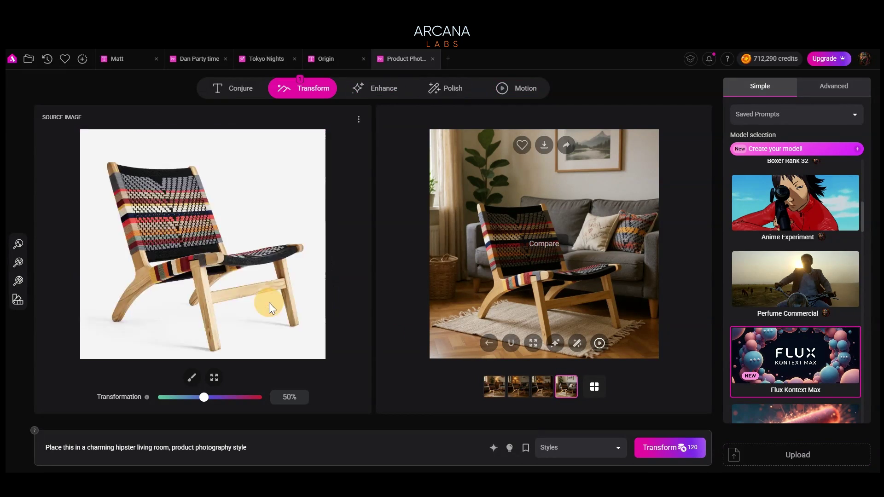
Replace the prompt with 'remove the sofa behind it' and run the transform.
triple_click(222, 450)
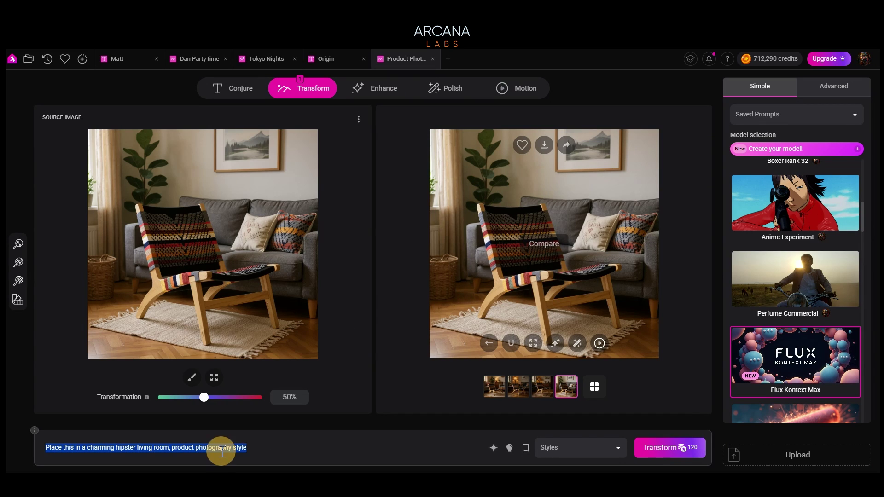
text(remove the sofa behind i)
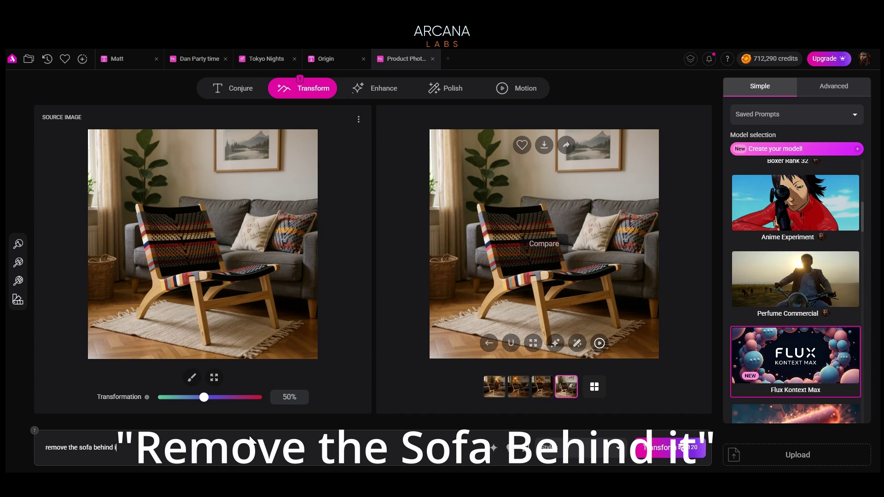
text(t)
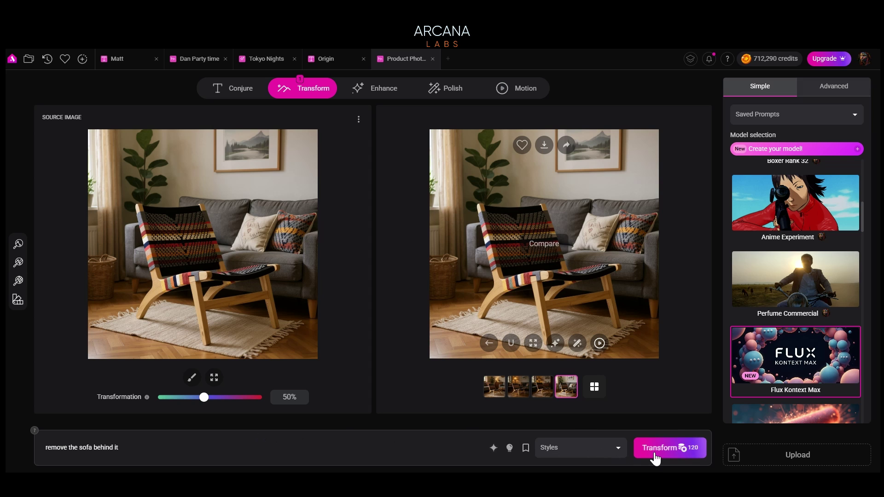
click(658, 449)
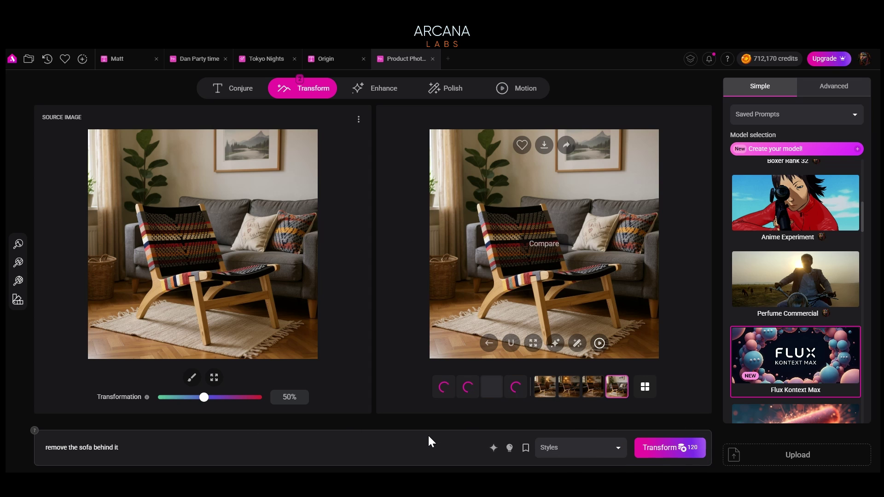
Browse the sofa-free results and open the first one in a larger view.
click(516, 388)
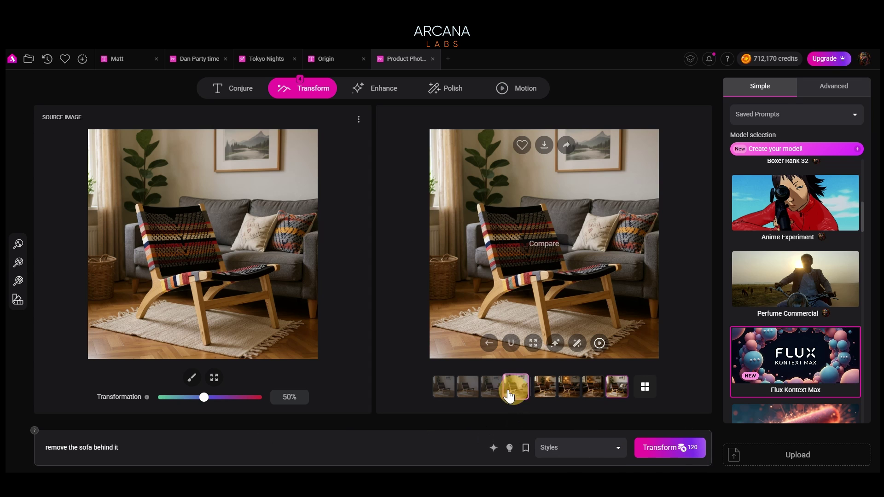
click(468, 388)
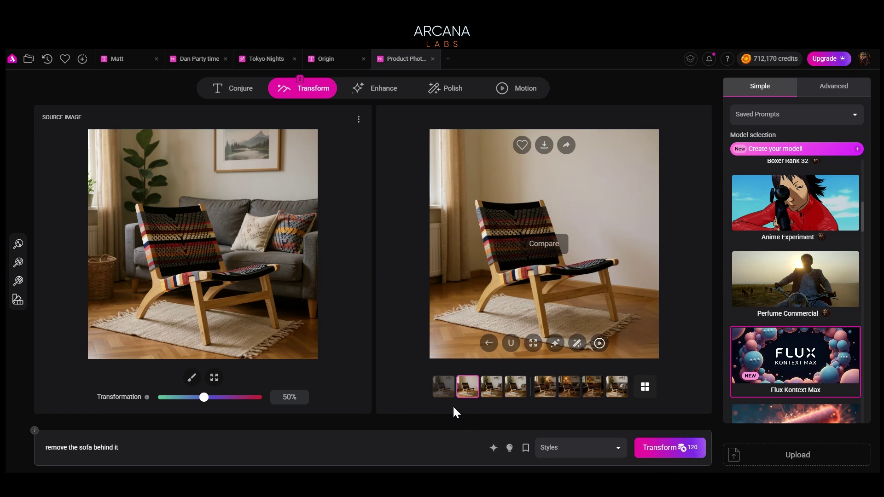
click(442, 388)
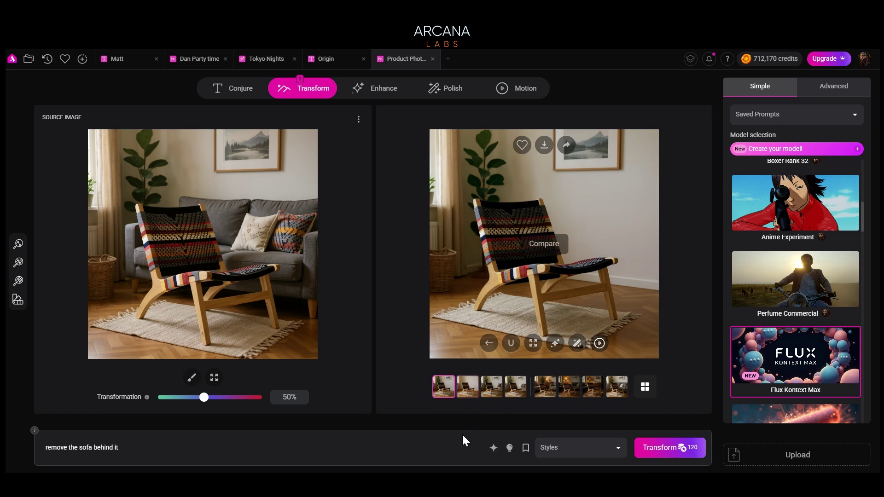
click(639, 285)
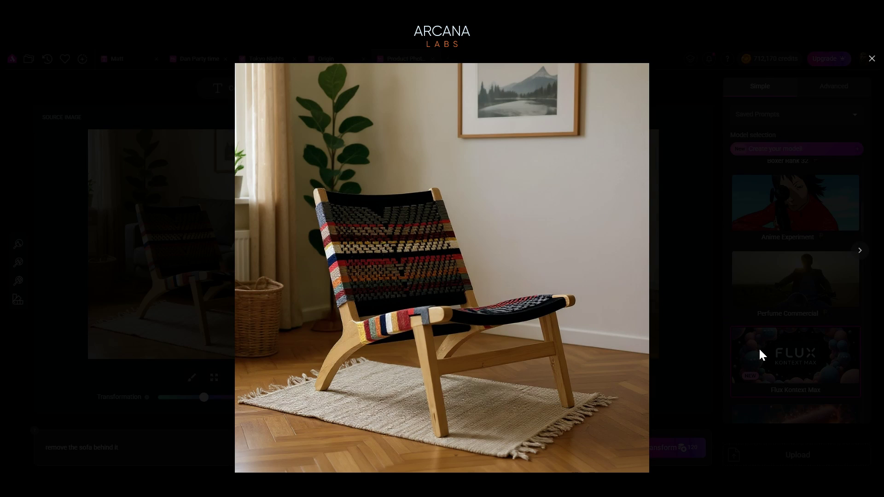
Close the preview, make the sofa-free result the source, and send it to Enhance.
click(759, 351)
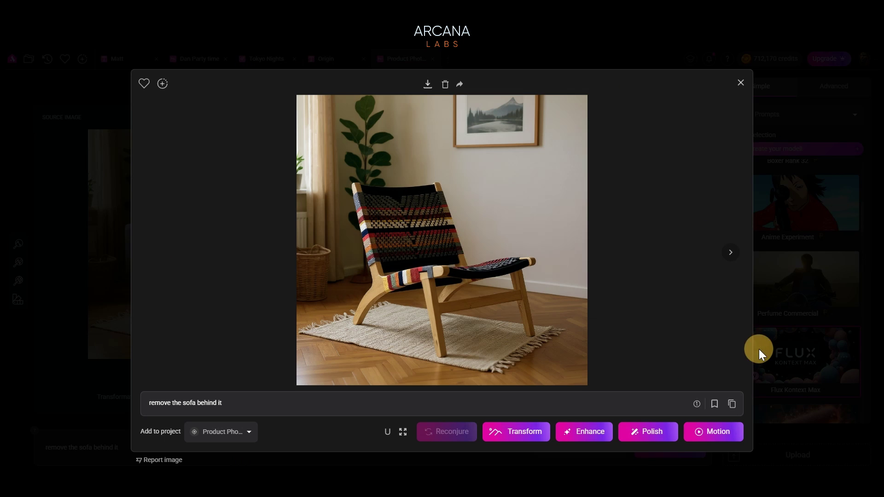
click(102, 388)
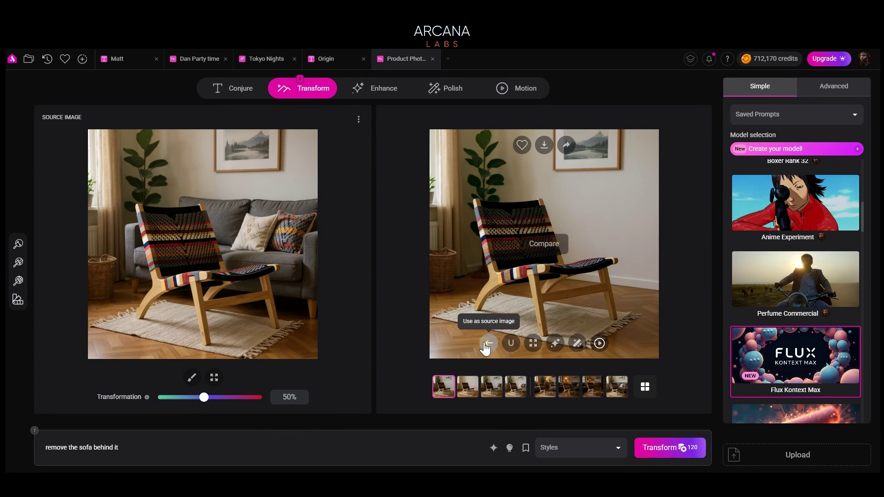
click(489, 343)
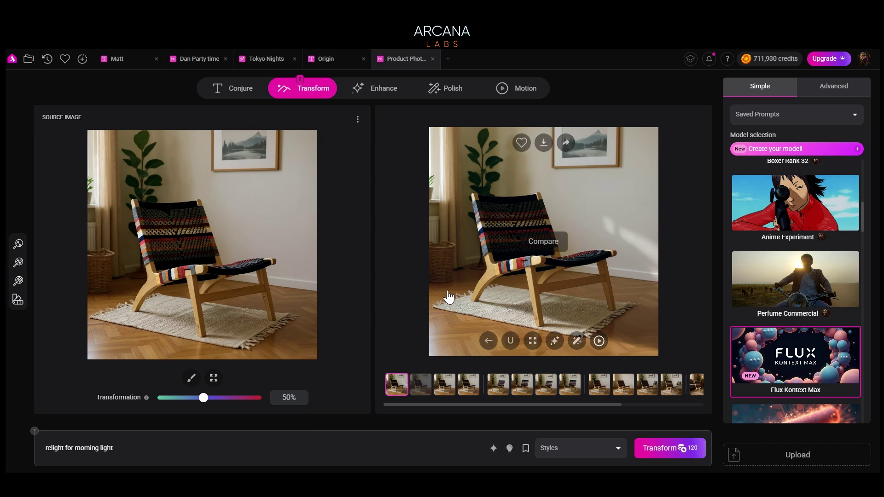
click(357, 119)
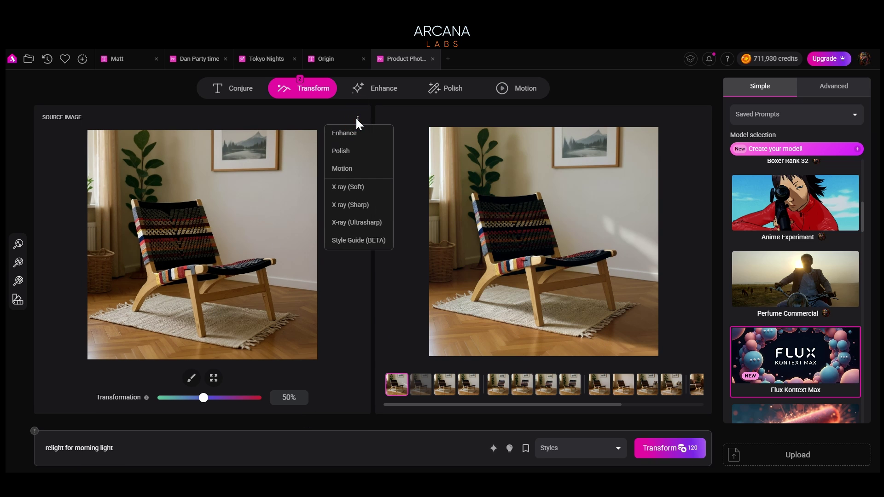
click(345, 134)
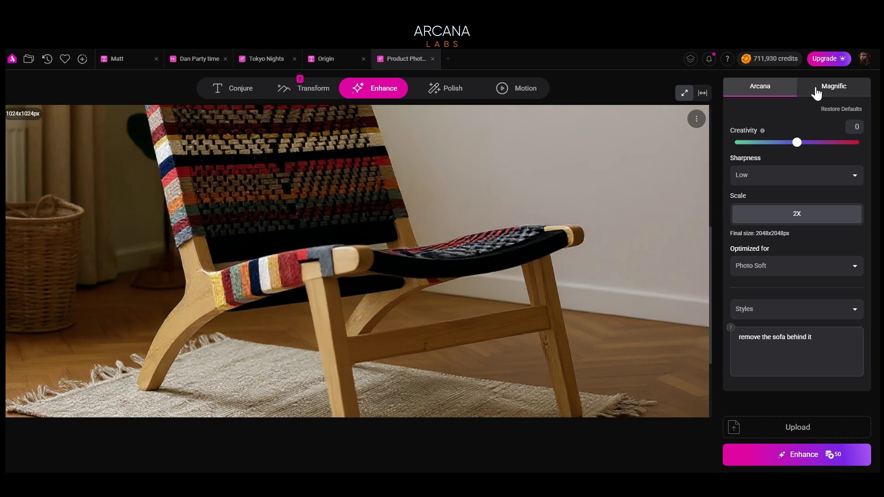
Upscale the image 2X with Magnific, describing it as 'quilted colorful chair'.
click(817, 92)
scroll(778, 290, down, 1)
click(767, 345)
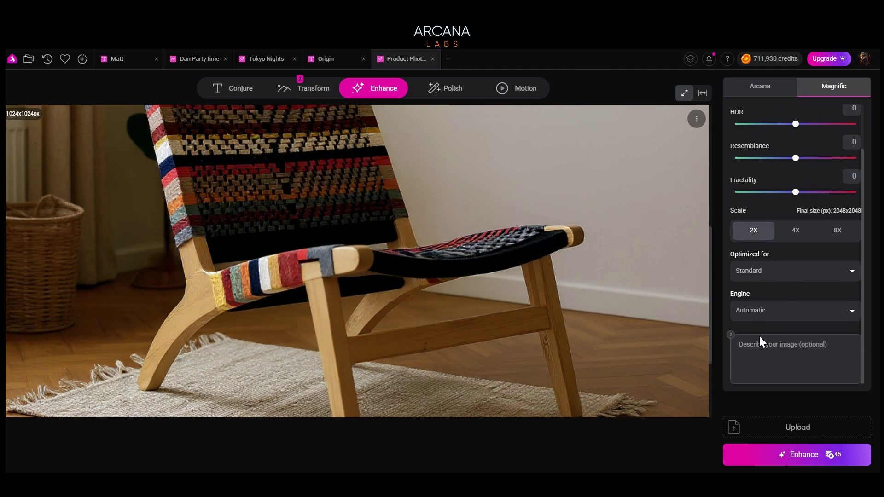
text(quilted colorful chair)
key(Return)
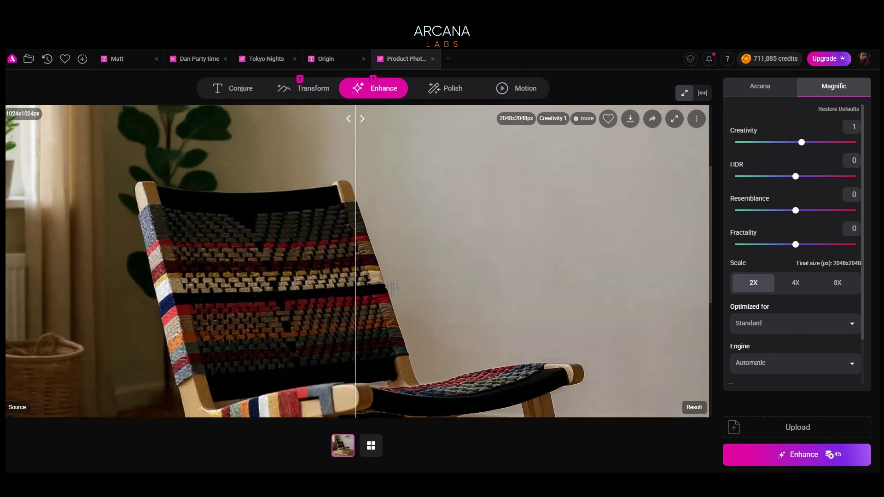
Compare the original and upscaled chair with the slider, then view the result large.
drag(392, 288, 602, 317)
scroll(129, 316, down, 5)
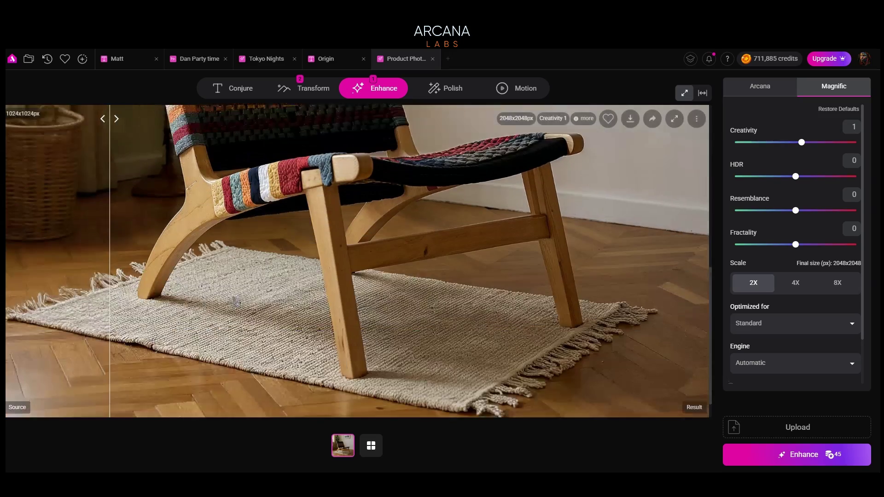
drag(478, 297, 9, 327)
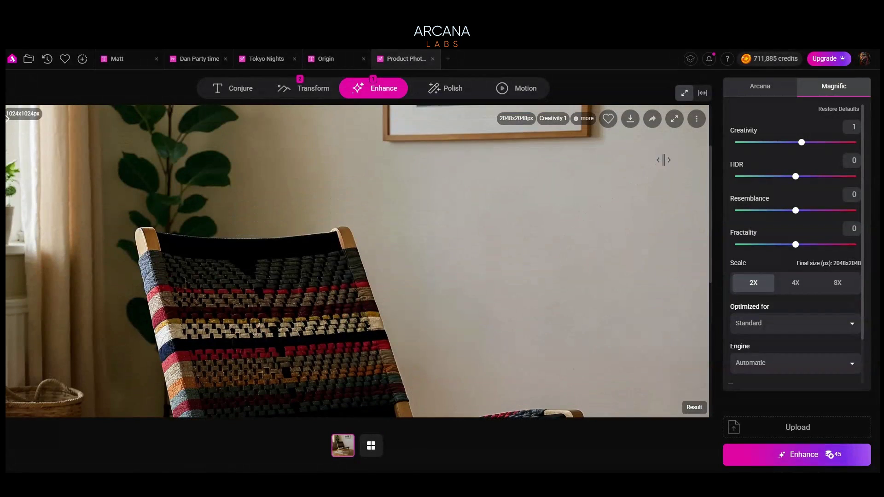
click(674, 119)
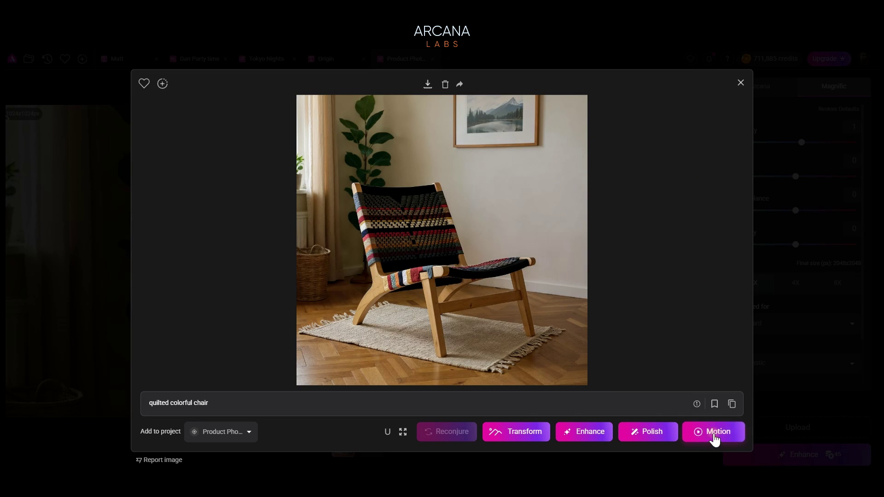
Generate 5- and 10-second videos with the prompt 'Camera orbits the chair as it moves i'.
click(710, 430)
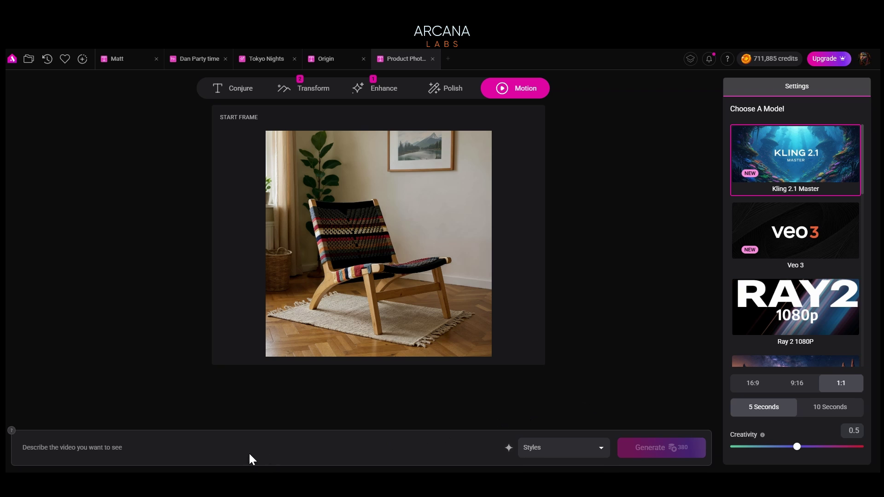
click(90, 441)
text(Camera orbit)
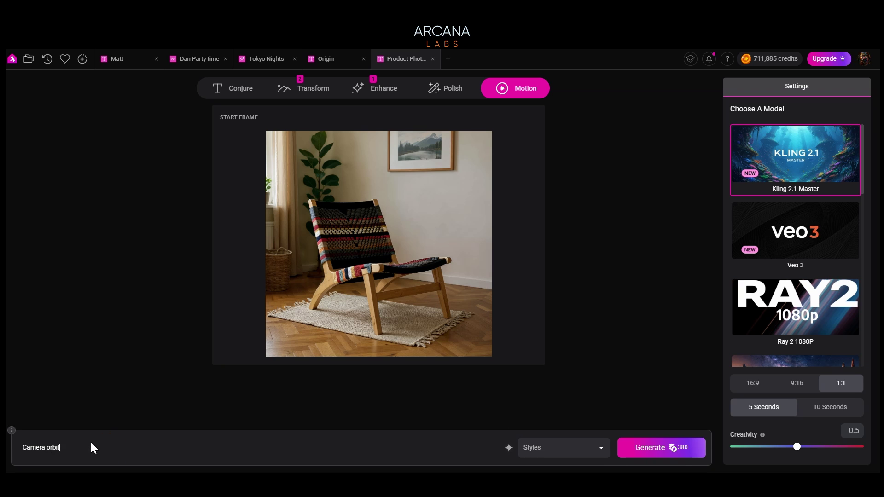
text(s the chair as it moves in for close up)
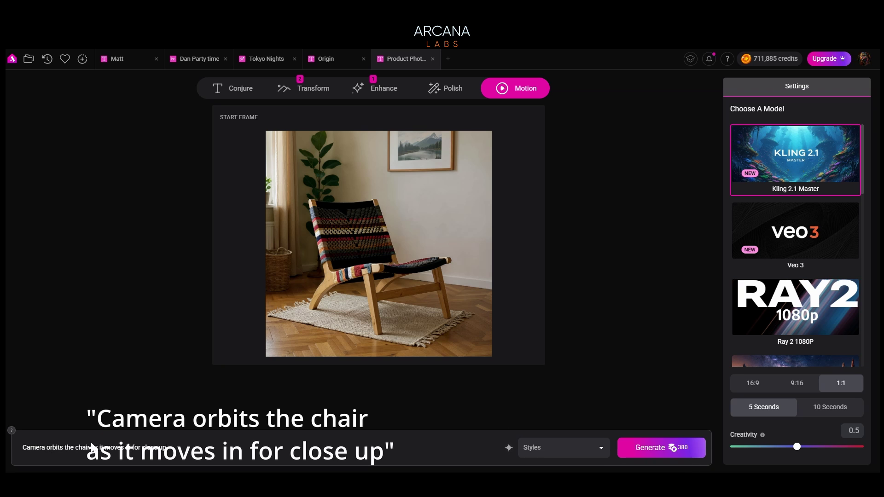
click(676, 449)
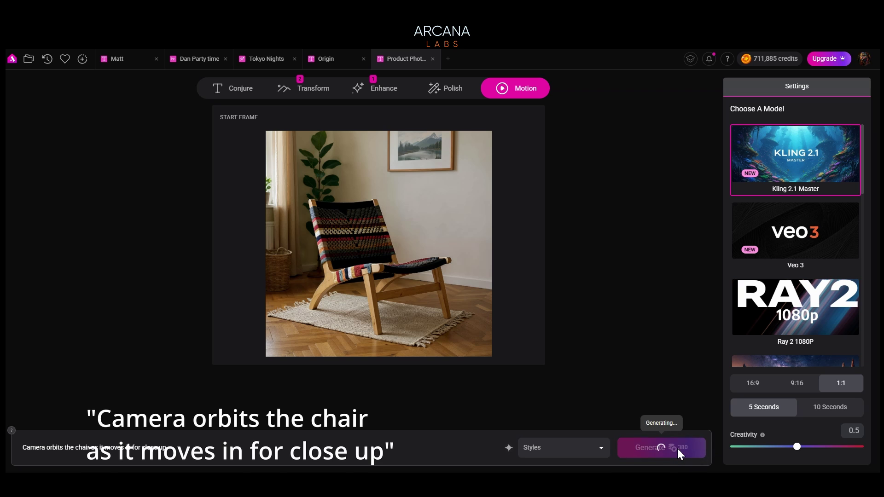
click(826, 413)
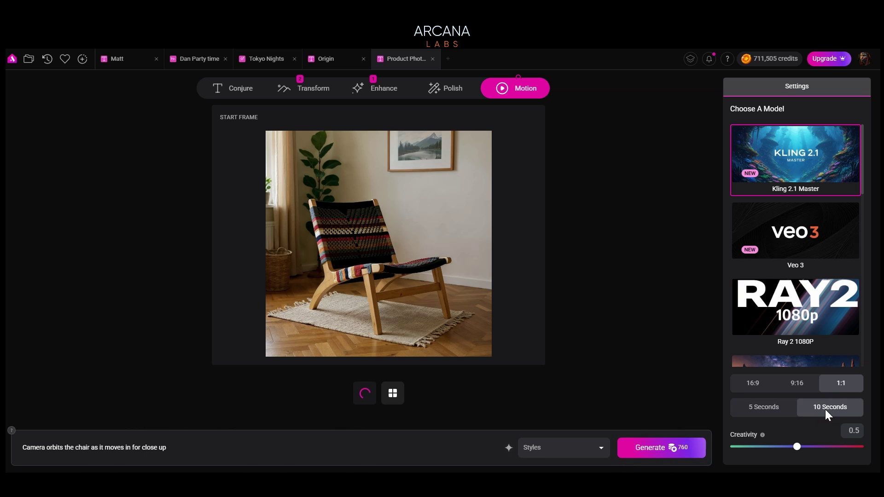
click(656, 443)
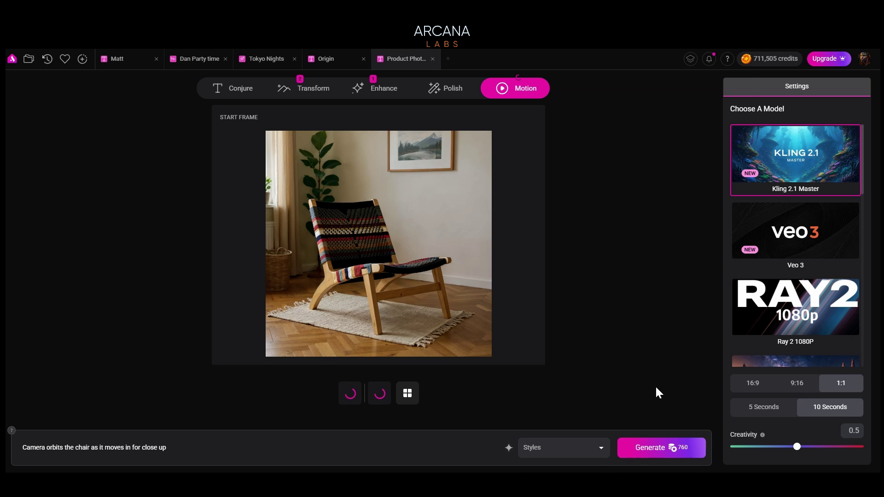
click(408, 393)
Play the orbit clip, reveal the full enhanced image, and open its more-options menu.
click(305, 387)
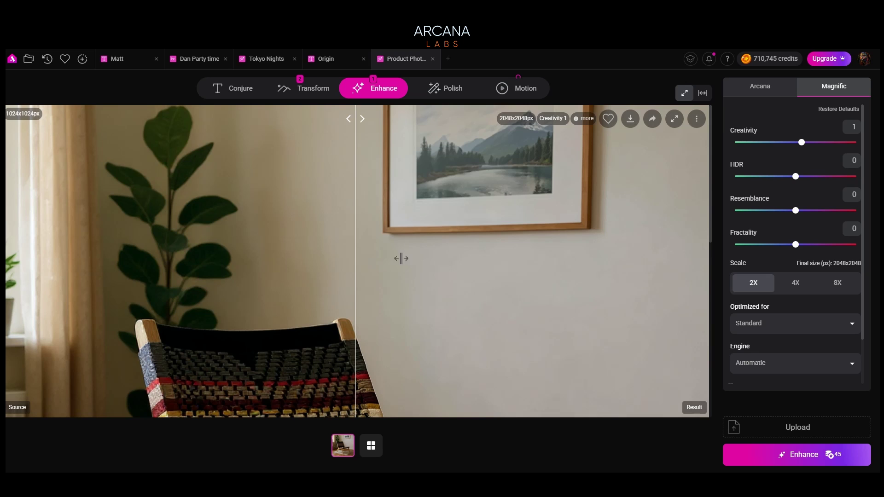
drag(371, 313, 7, 318)
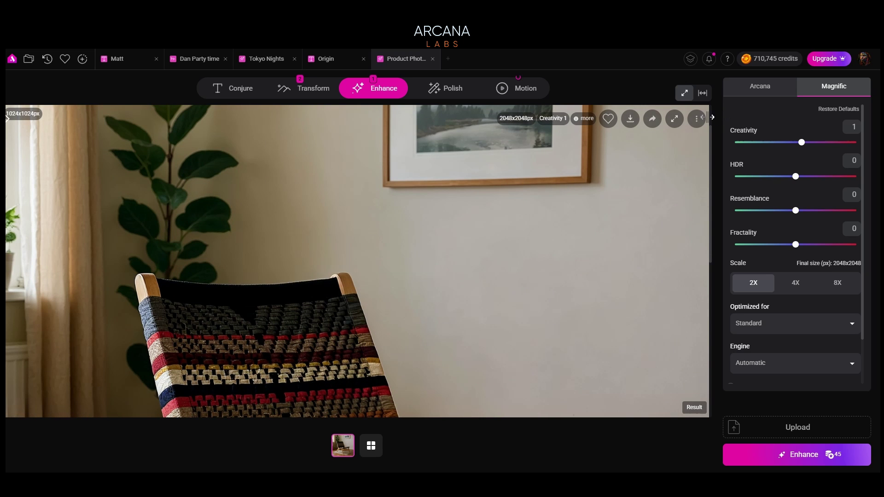
click(697, 119)
Send the enhanced image to Transform and zoom out 400 px on the left and right.
click(687, 139)
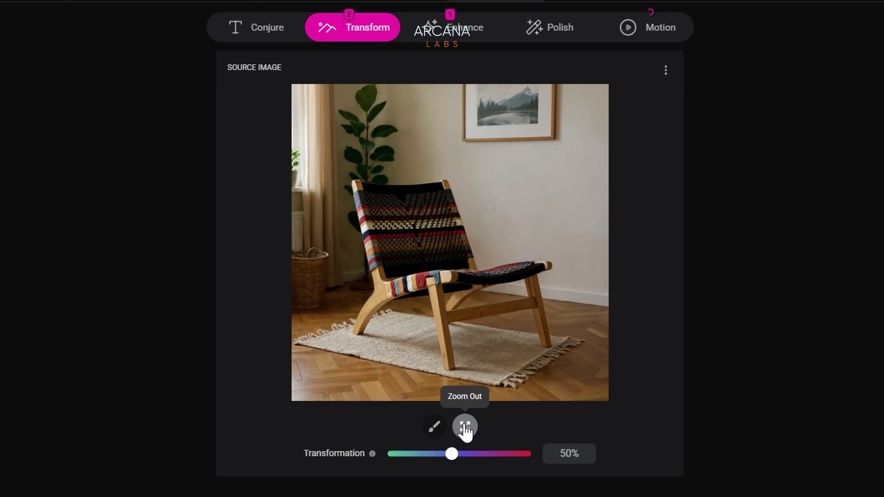
click(464, 426)
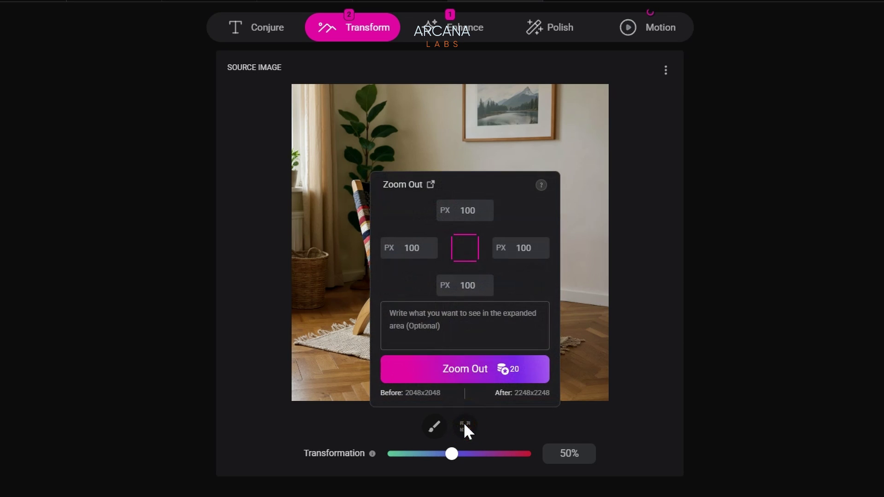
drag(530, 252, 496, 251)
text(400)
drag(416, 257, 384, 243)
text(400)
click(474, 376)
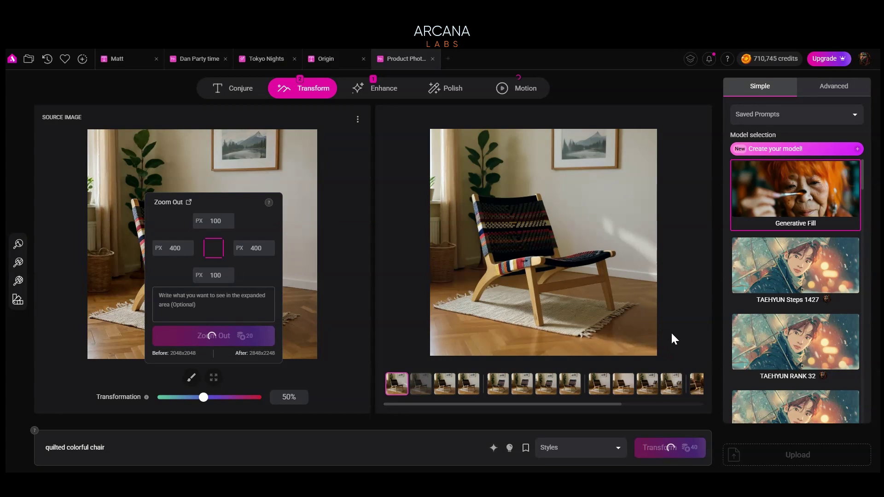
click(213, 338)
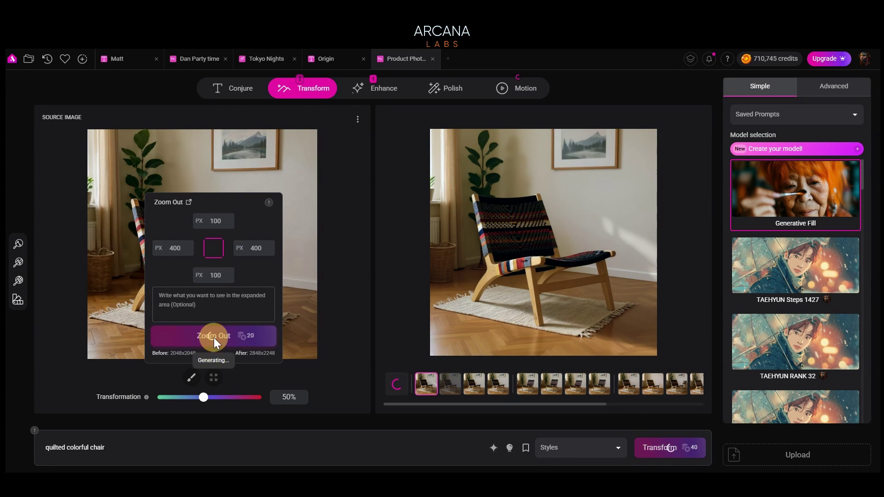
click(349, 374)
Compare the zoomed-out results and preview the wider room with the window and plants.
click(426, 386)
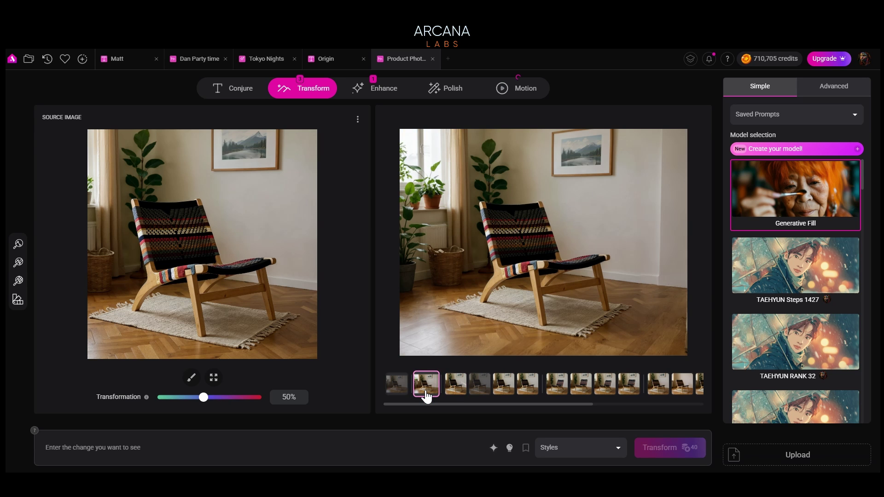
click(397, 386)
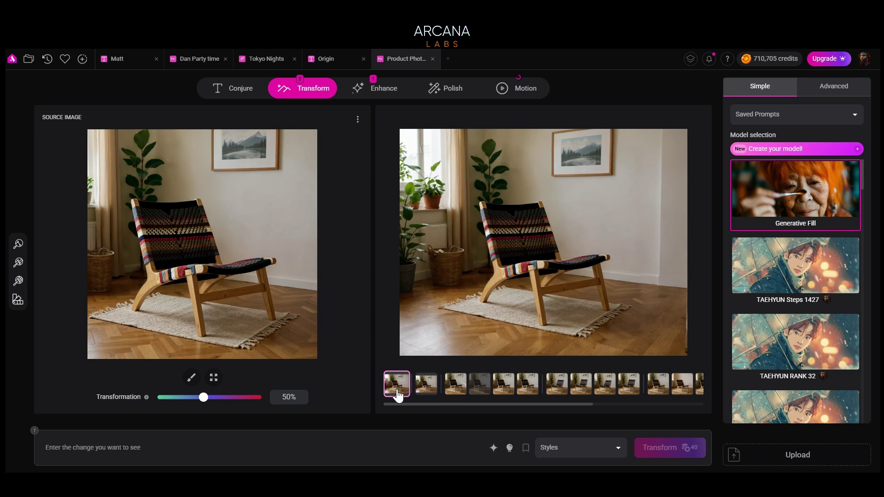
click(419, 392)
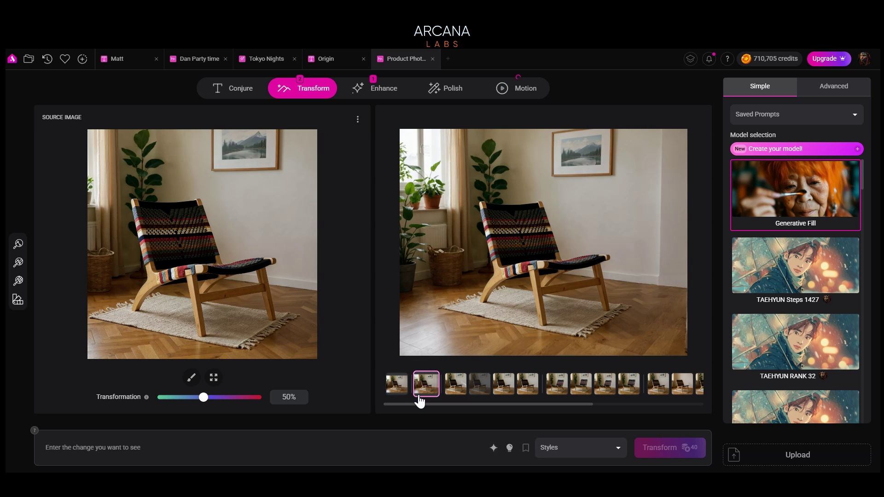
click(643, 268)
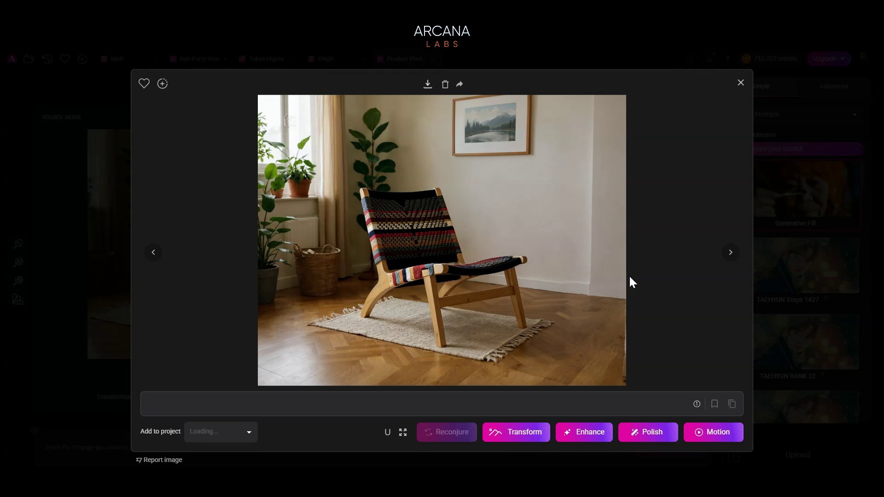
click(589, 286)
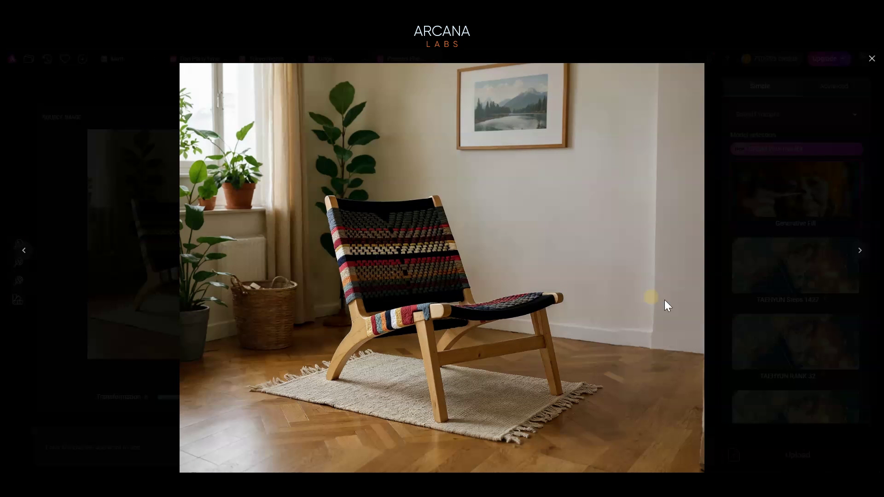
click(762, 322)
click(82, 409)
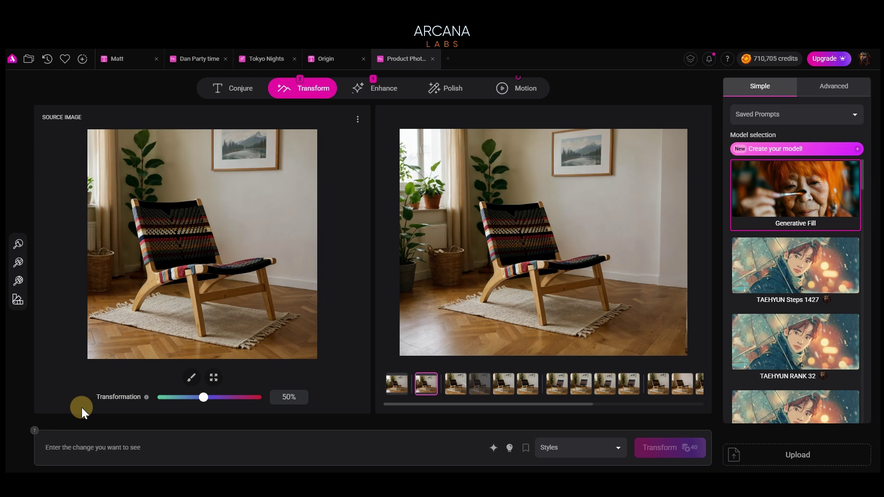
Make the widened room the source image and open it full-screen in InPaint mode.
mouse_move(487, 341)
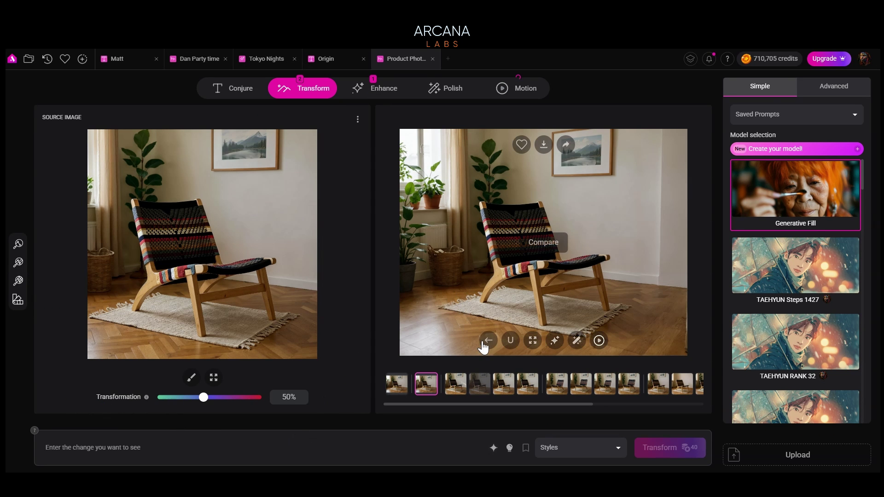
click(488, 341)
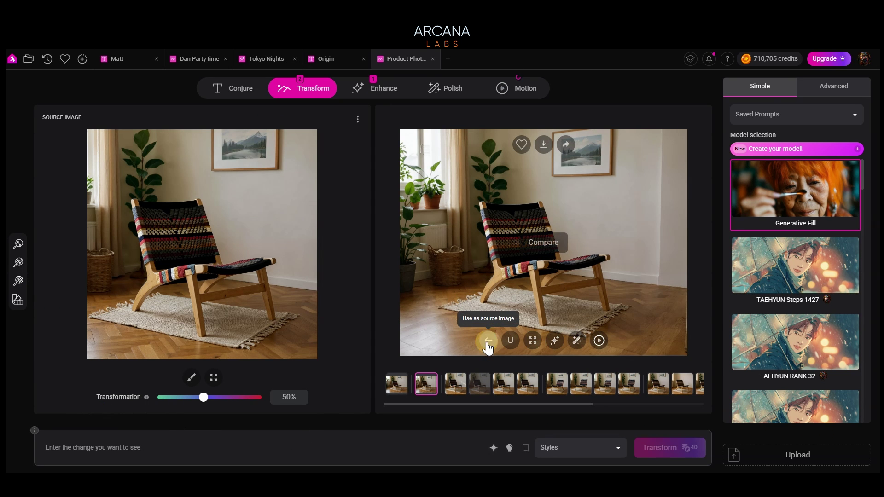
click(192, 378)
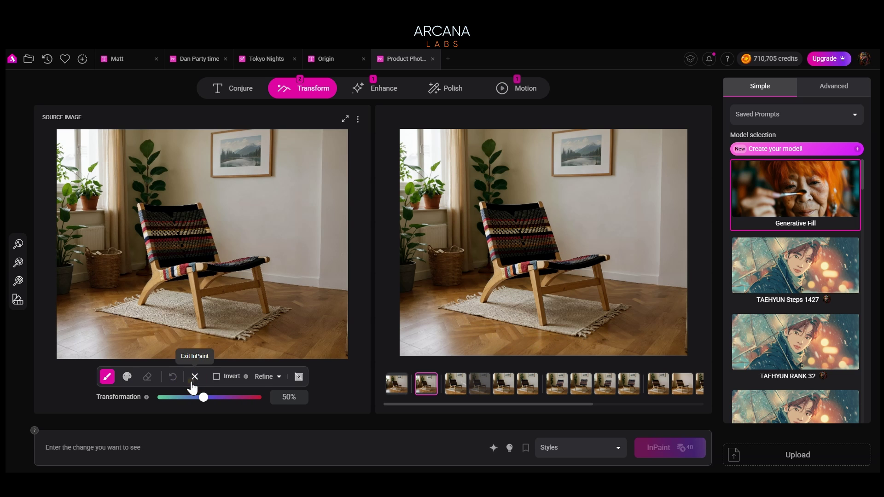
click(345, 119)
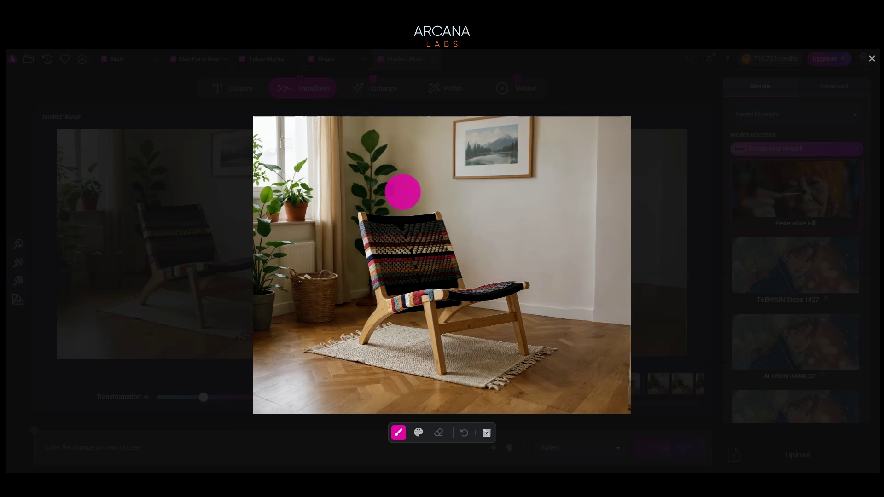
Mask the back wall beside the chair with a large, opaque light-blue paint brush.
click(418, 431)
click(418, 421)
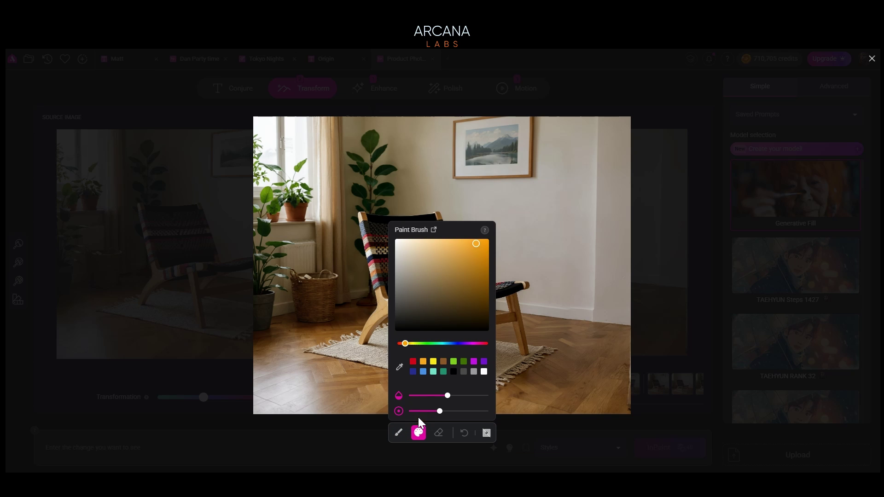
click(457, 395)
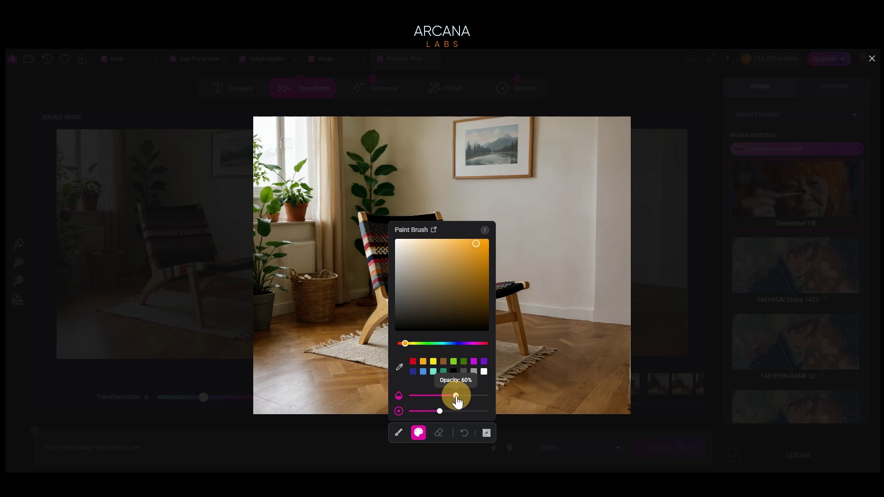
click(423, 372)
click(450, 411)
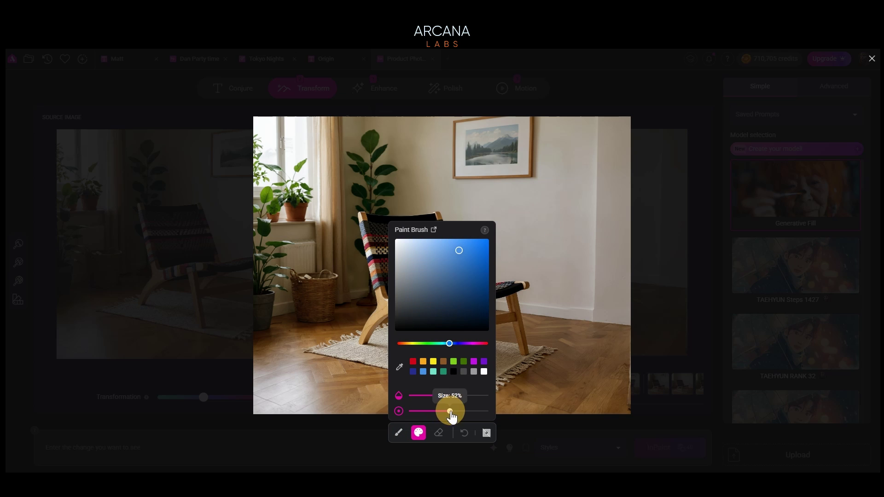
mouse_move(559, 142)
mouse_down()
mouse_move(608, 154)
mouse_move(618, 297)
mouse_move(481, 218)
mouse_move(557, 171)
mouse_move(479, 211)
mouse_move(421, 132)
mouse_move(395, 188)
mouse_up()
click(419, 433)
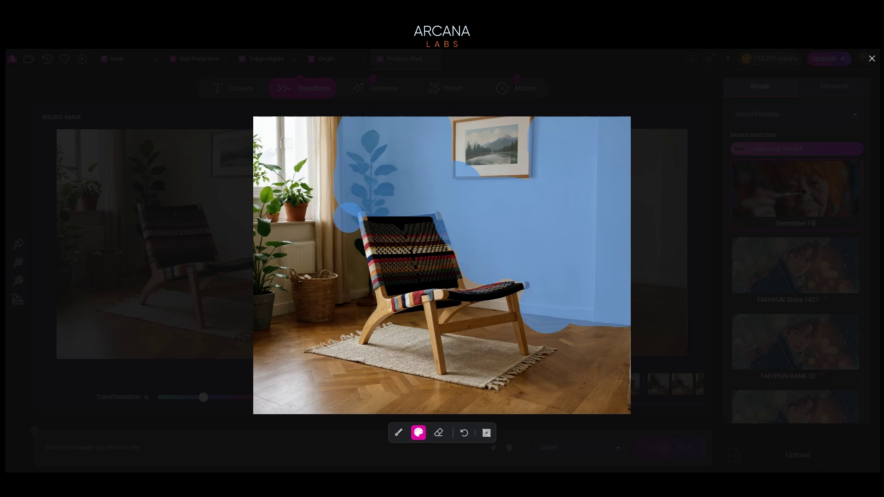
drag(343, 212, 358, 288)
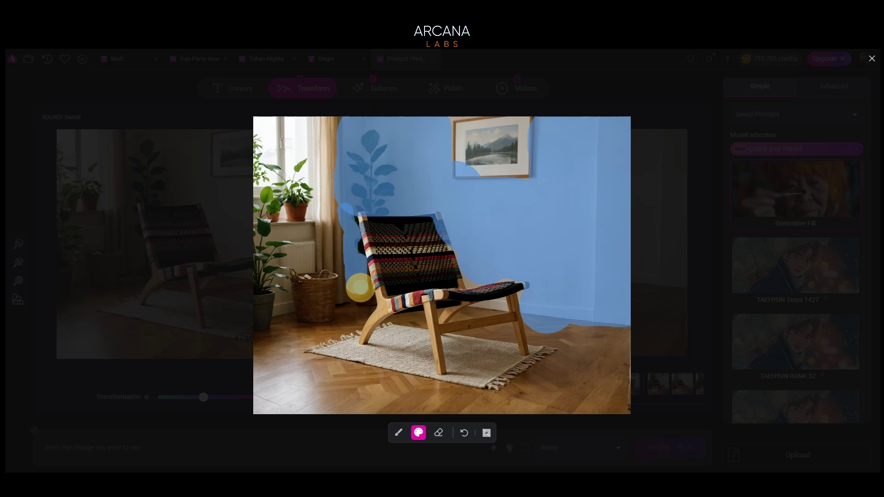
click(188, 428)
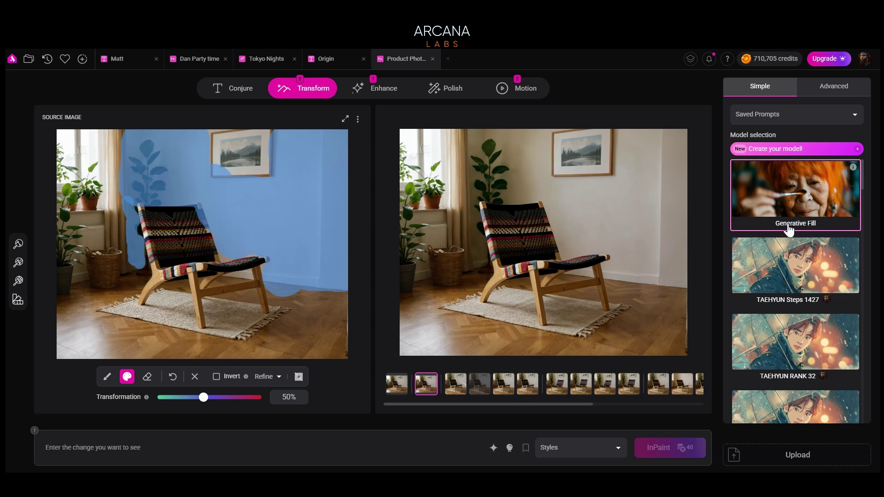
Inpaint the masked wall with Flux Kontext Max using the prompt 'make the wall painted blue'.
scroll(798, 281, down, 5)
scroll(798, 278, down, 5)
click(799, 271)
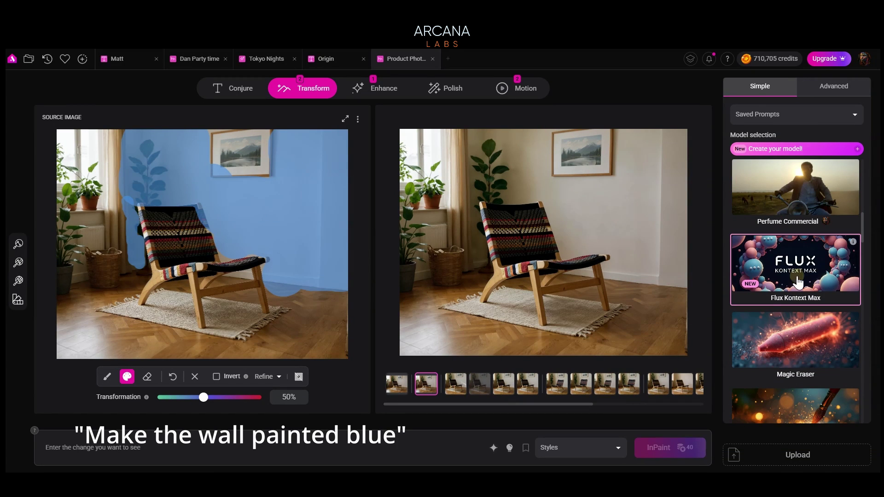
click(189, 451)
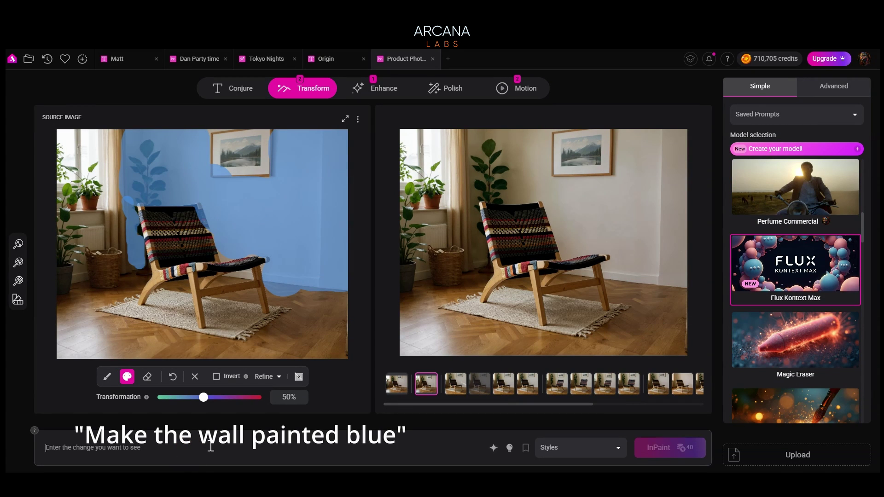
text(make the wall painted blue)
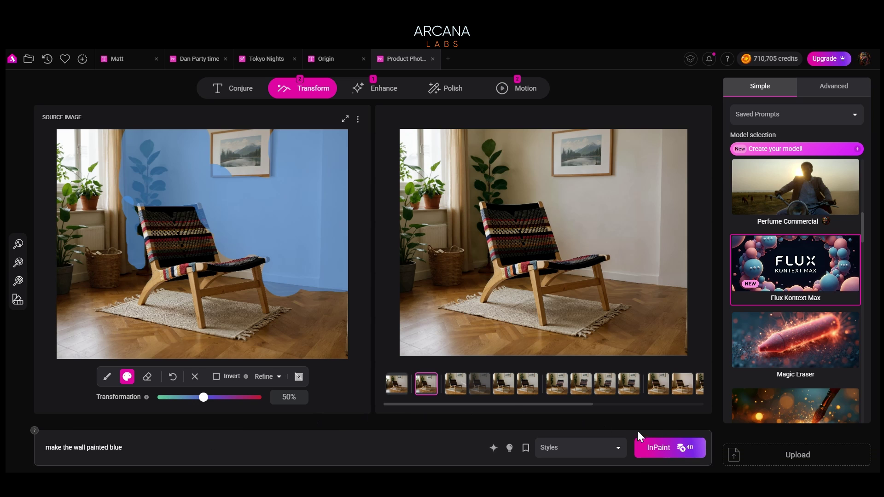
click(641, 441)
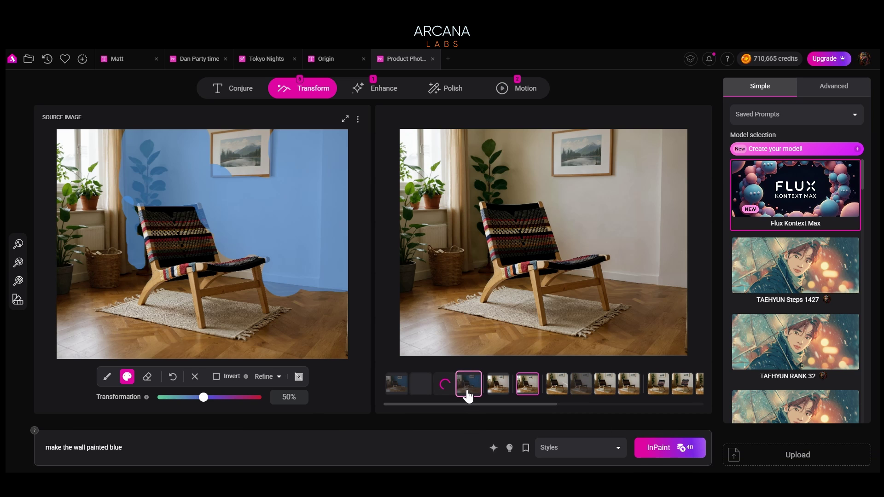
Browse the blue-wall results and view the bright-blue wall version full-screen.
click(467, 393)
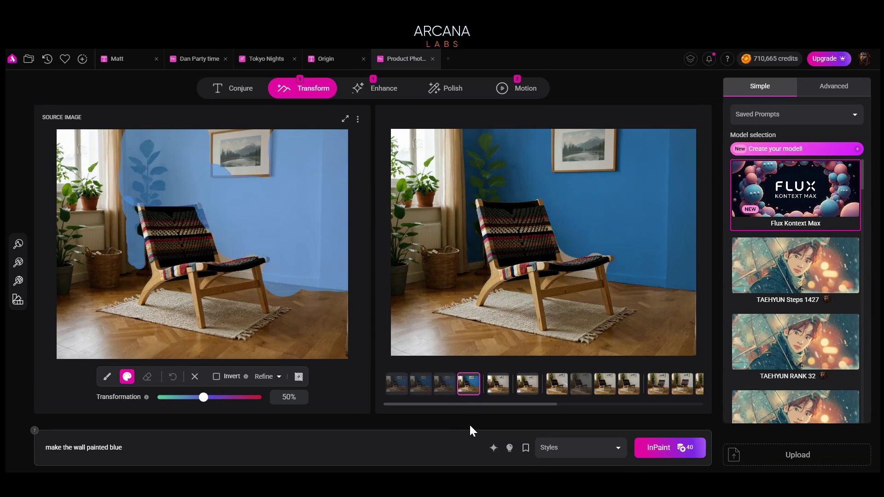
click(445, 386)
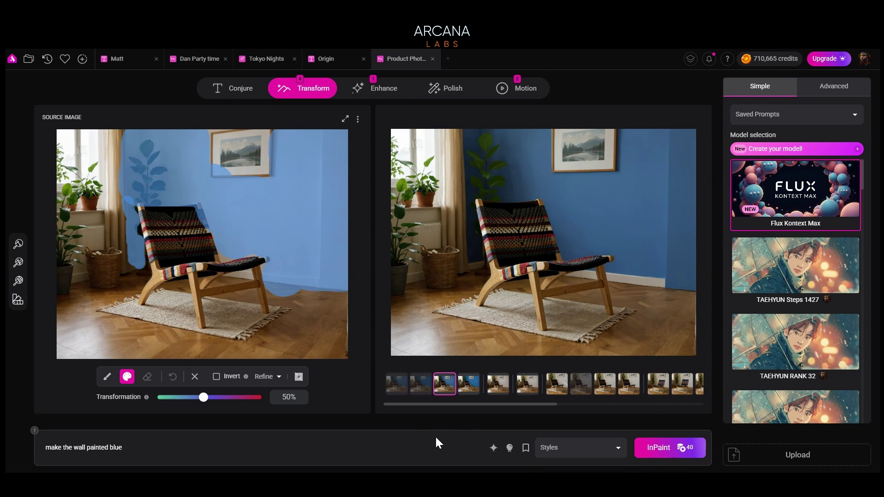
click(419, 385)
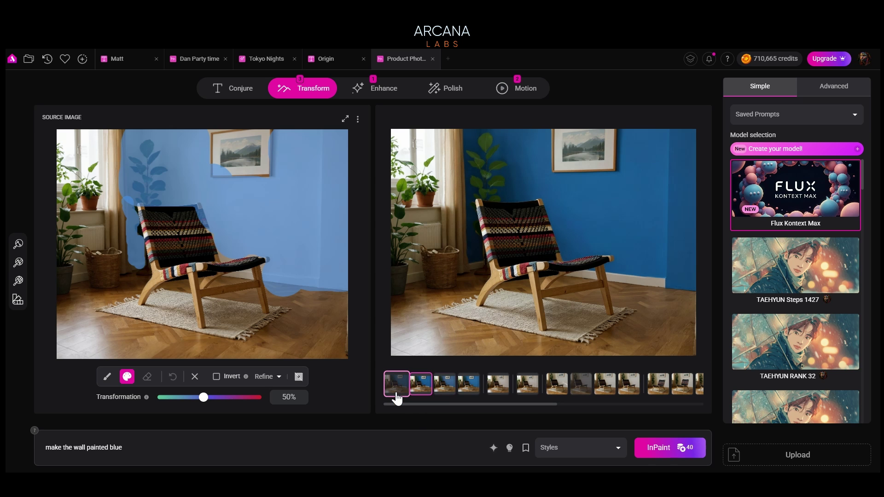
click(595, 281)
click(584, 318)
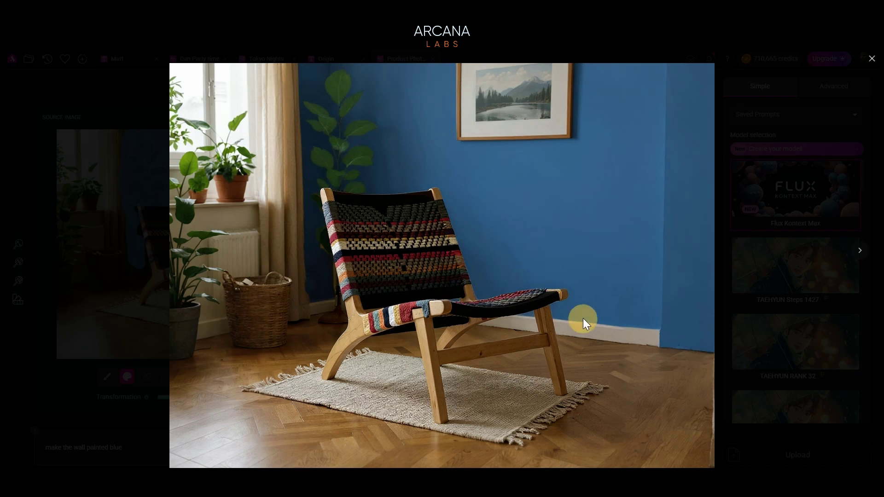
click(800, 333)
click(105, 378)
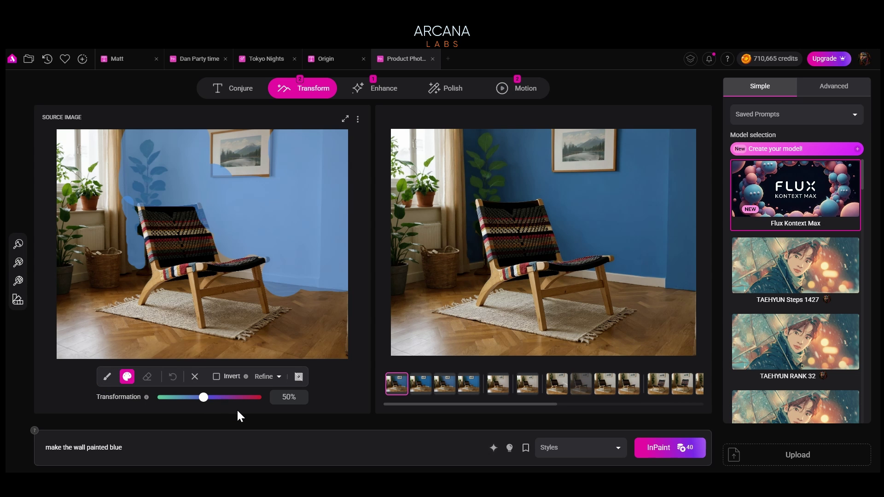
Compare the bright-blue wall result against the original photo, then send it to Motion.
mouse_move(424, 305)
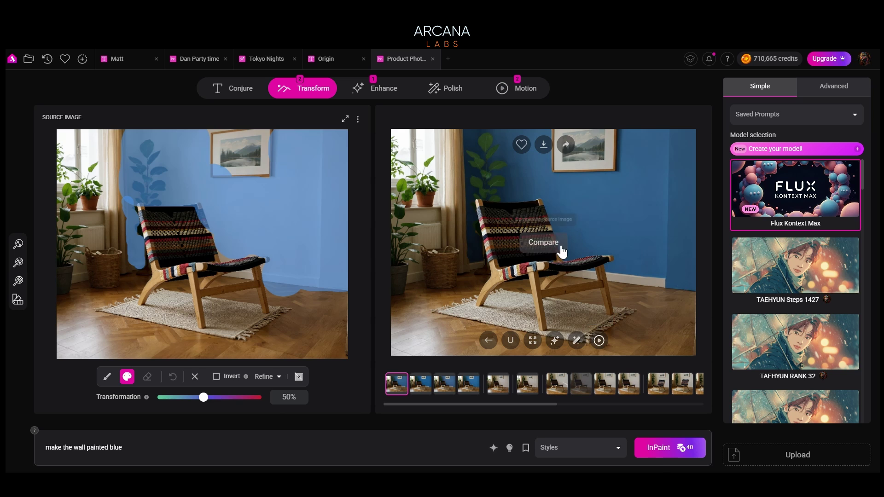
click(537, 244)
drag(485, 271, 697, 307)
drag(768, 312, 59, 364)
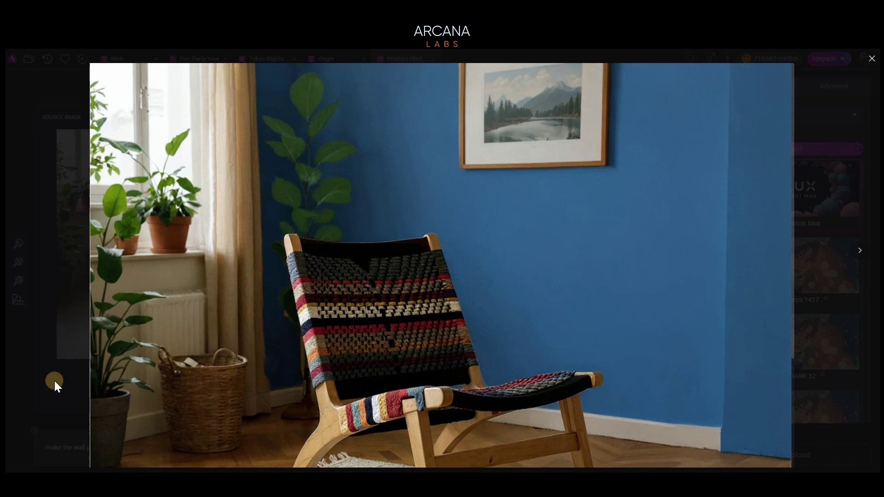
click(54, 381)
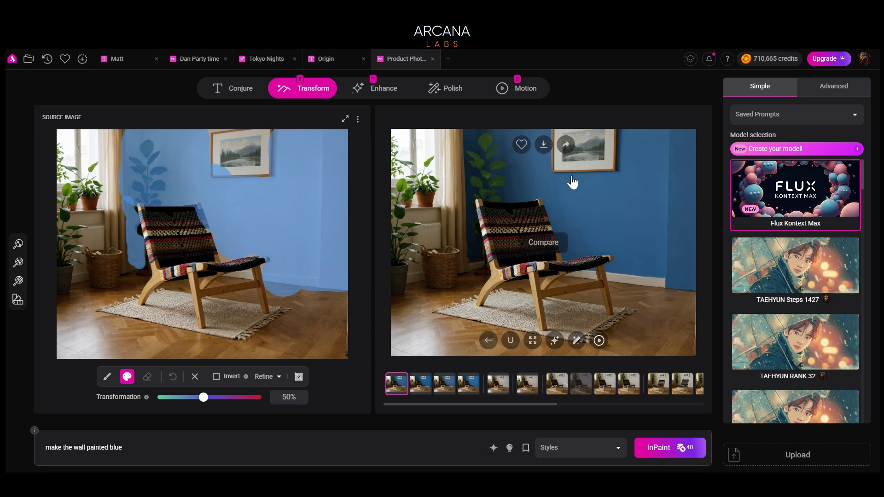
click(599, 340)
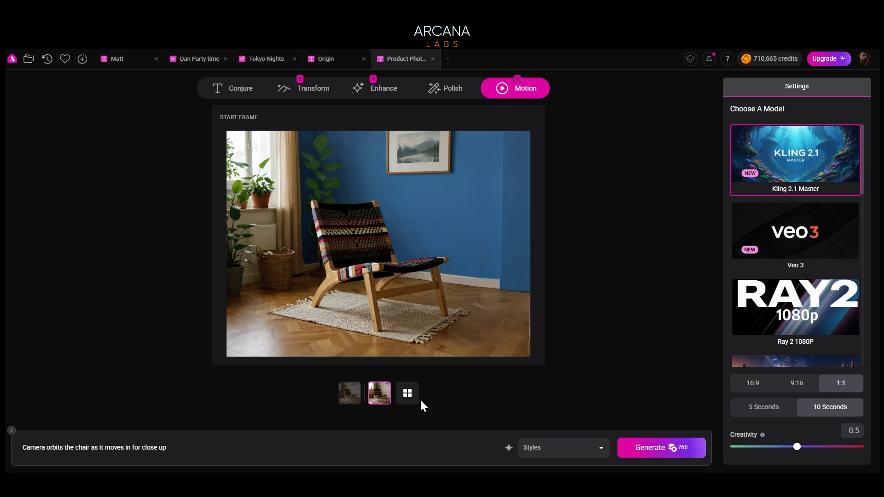
Generate a 5-second Kling 2.1 Master video moving in on the blue-wall chair.
click(674, 454)
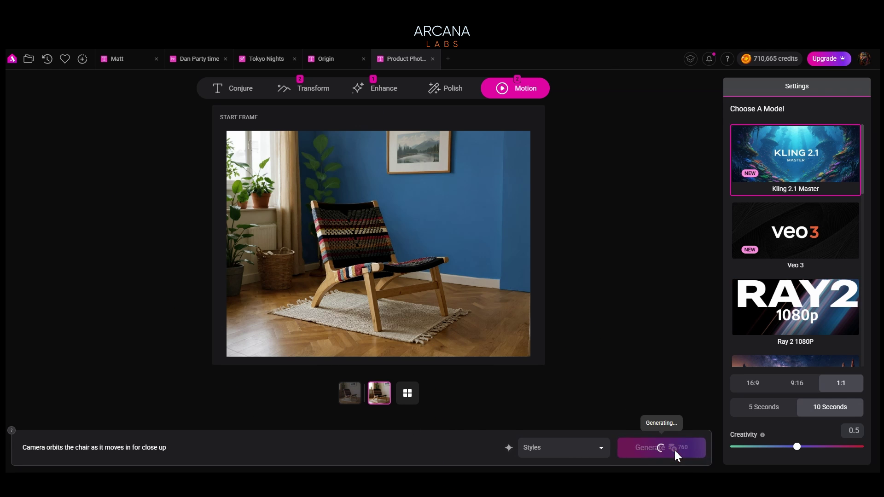
click(773, 409)
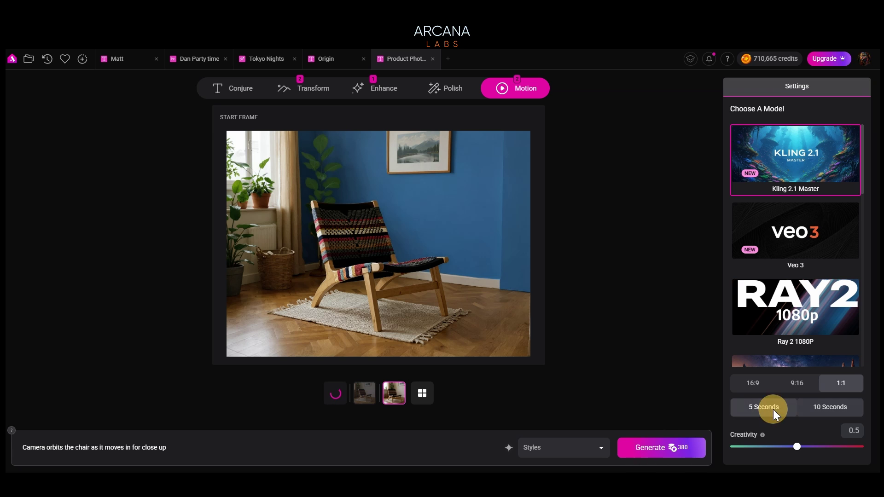
click(665, 444)
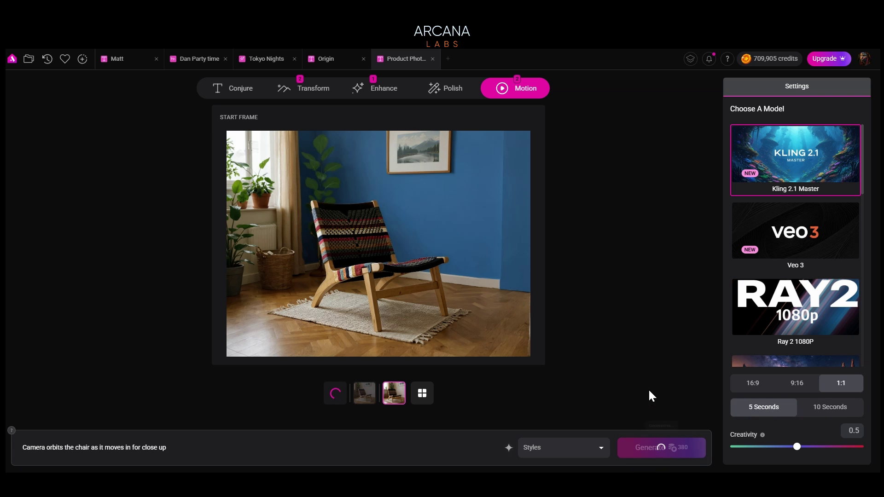
Open and play the finished chair videos.
click(382, 397)
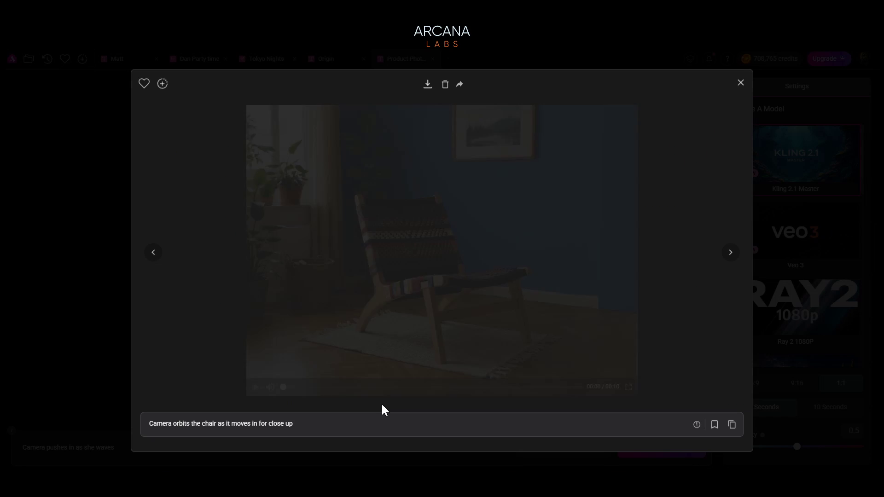
click(255, 387)
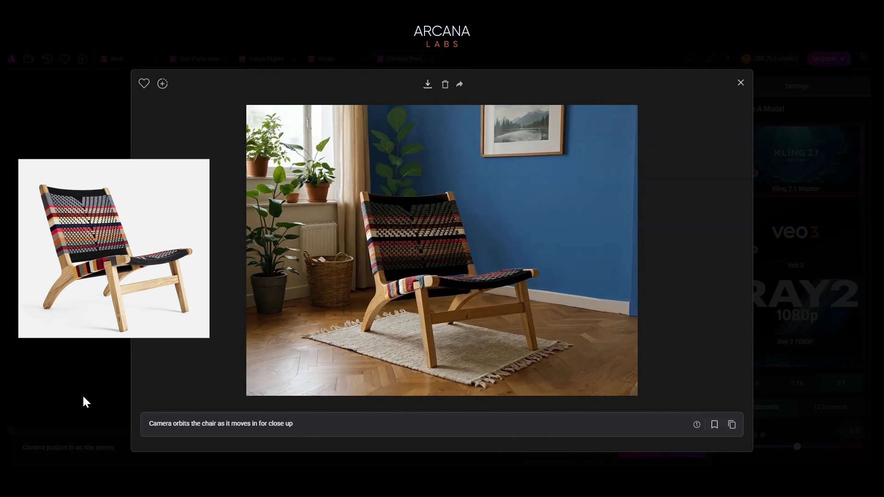
click(82, 394)
click(334, 392)
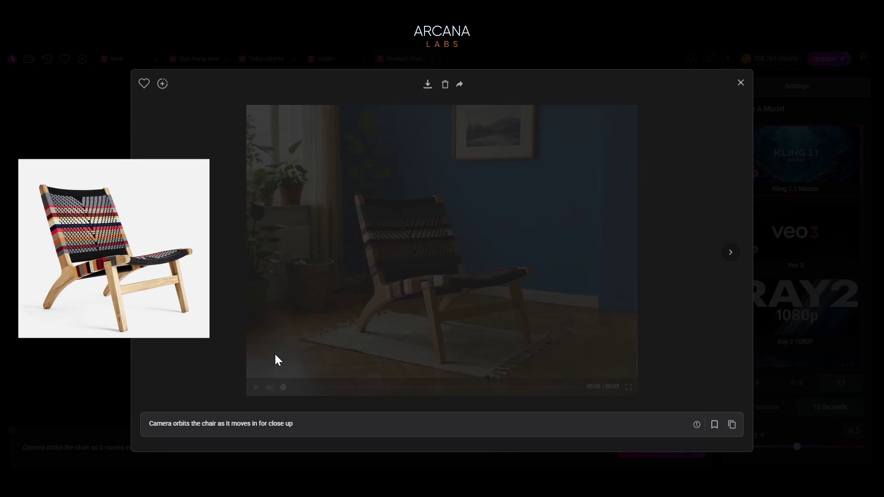
click(255, 388)
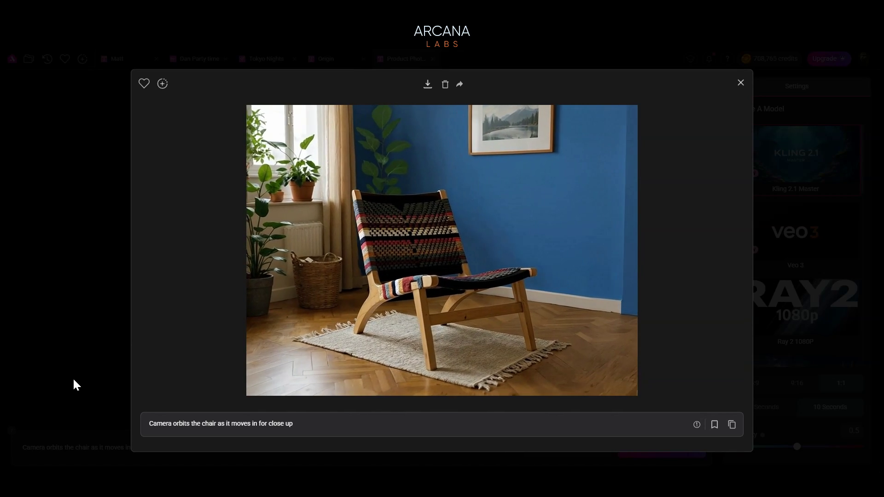
click(72, 378)
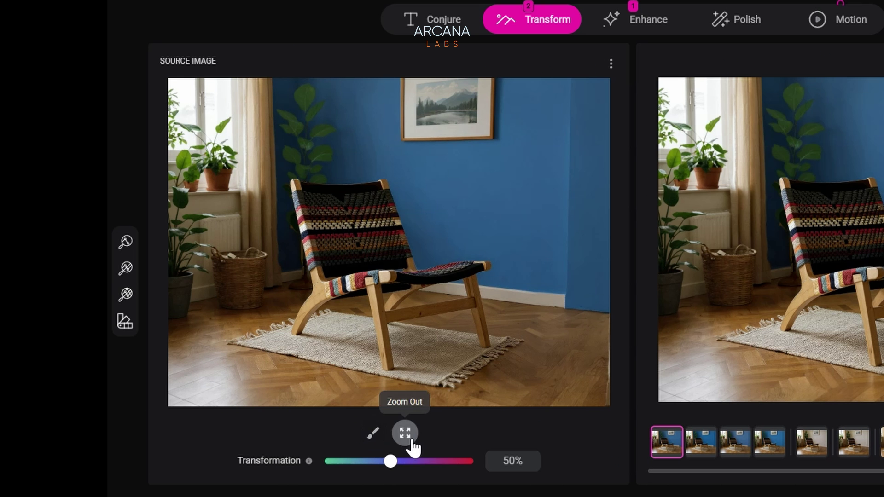
Zoom Out the image by 1000 px left and bottom, 300 px top and 100 px right.
click(405, 433)
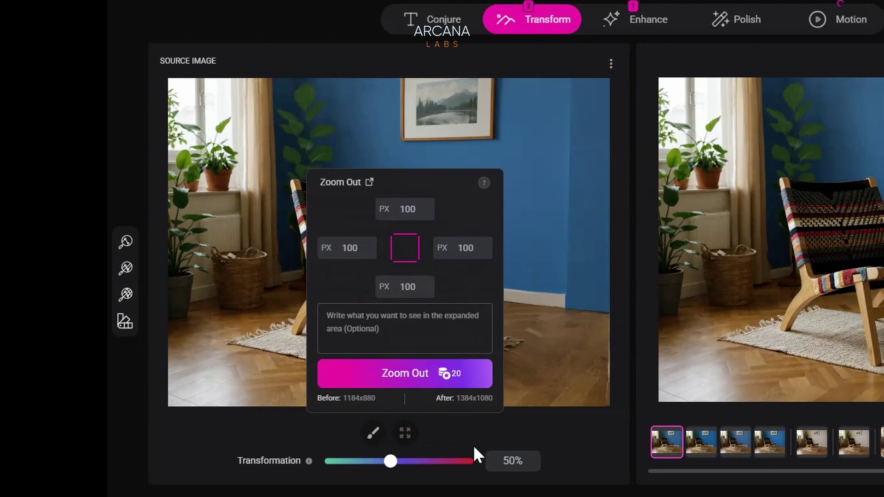
double_click(467, 247)
double_click(350, 248)
click(358, 248)
text(0)
double_click(409, 287)
text(1000)
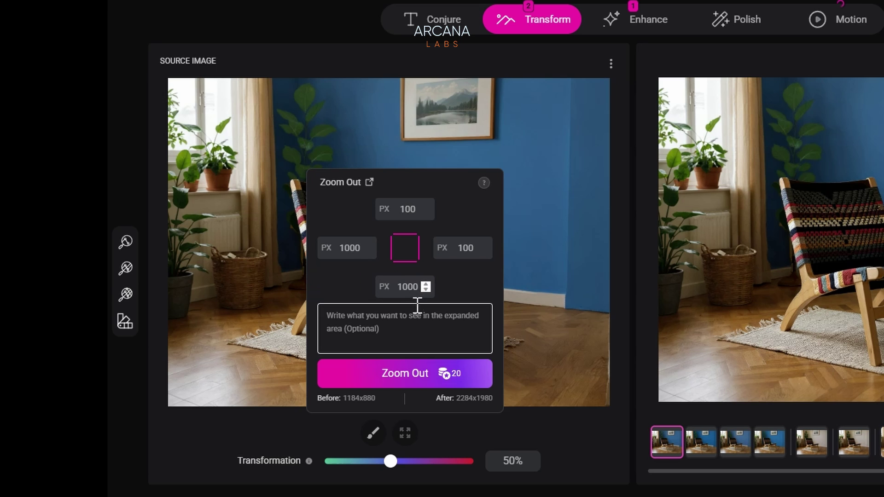
double_click(407, 210)
text(300)
click(420, 373)
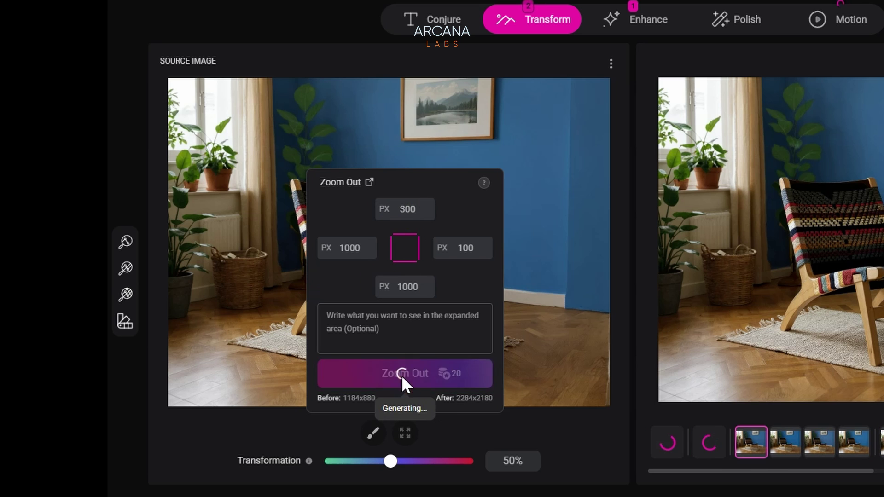
click(616, 439)
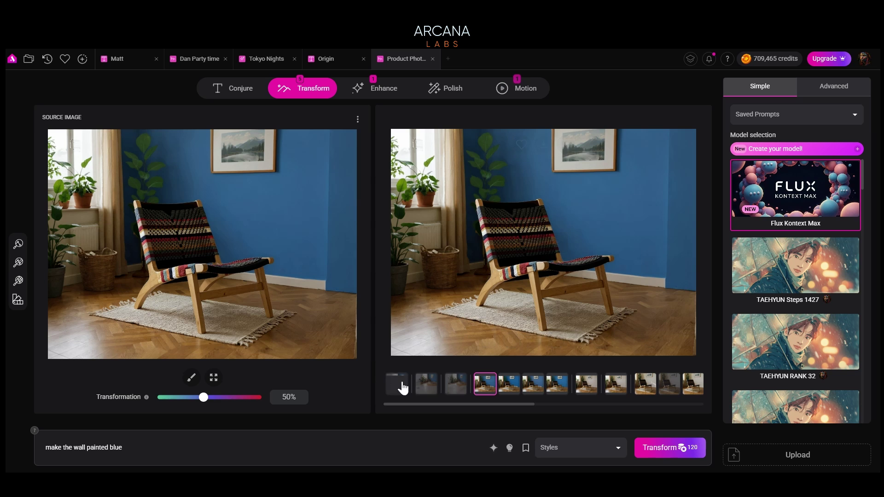
Set the zoomed-out room result with the patchy white floor as the source image for inpainting.
click(457, 386)
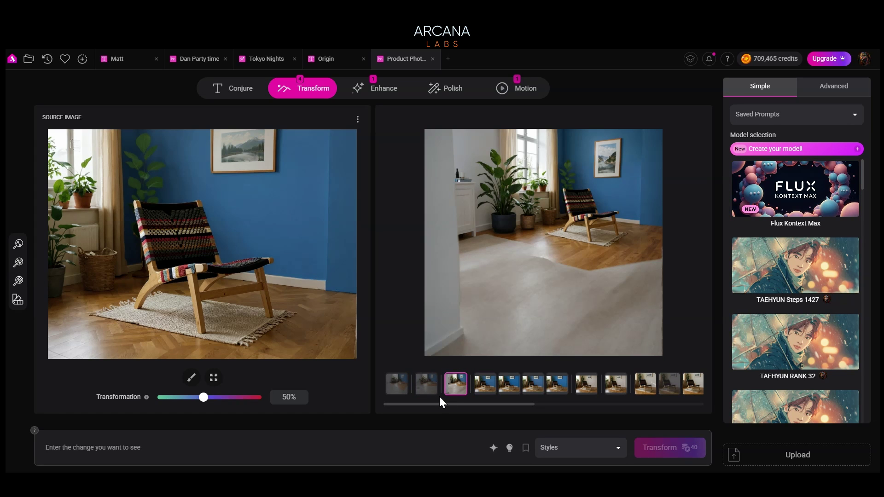
click(432, 390)
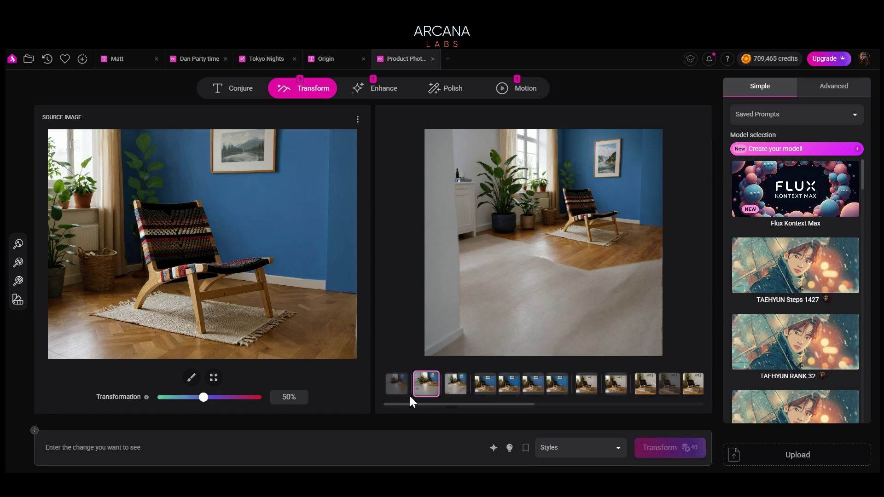
click(397, 390)
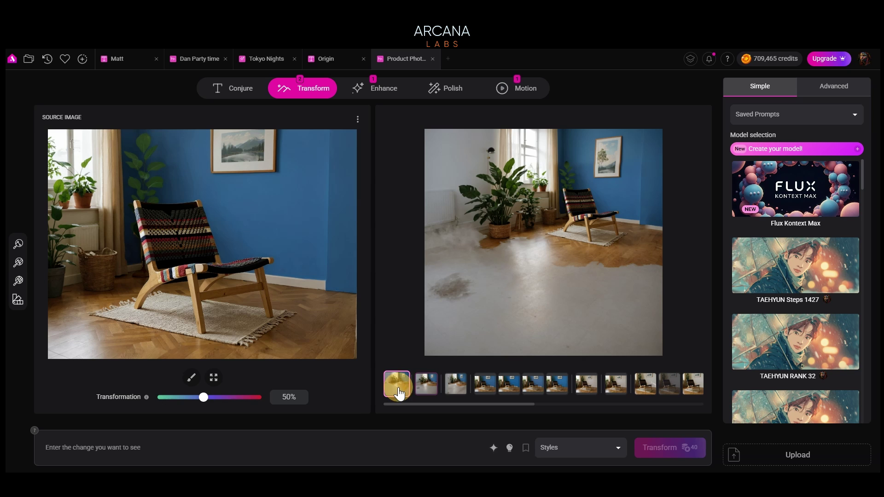
click(423, 392)
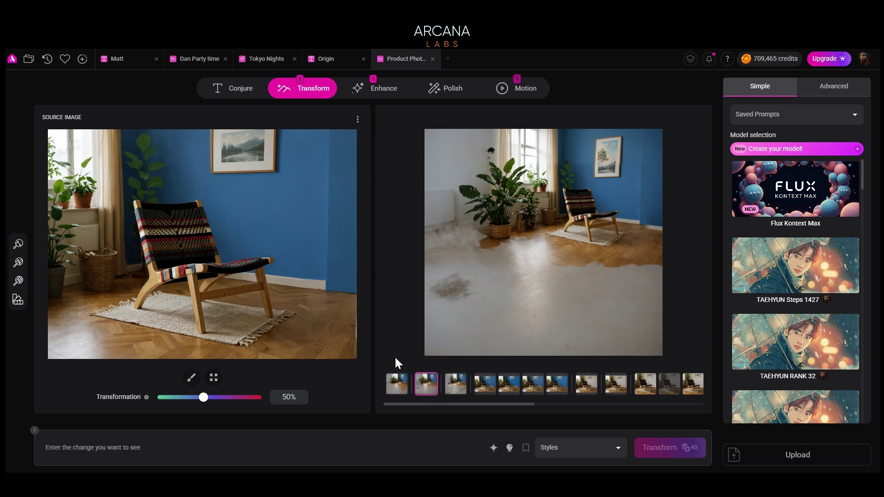
mouse_move(513, 278)
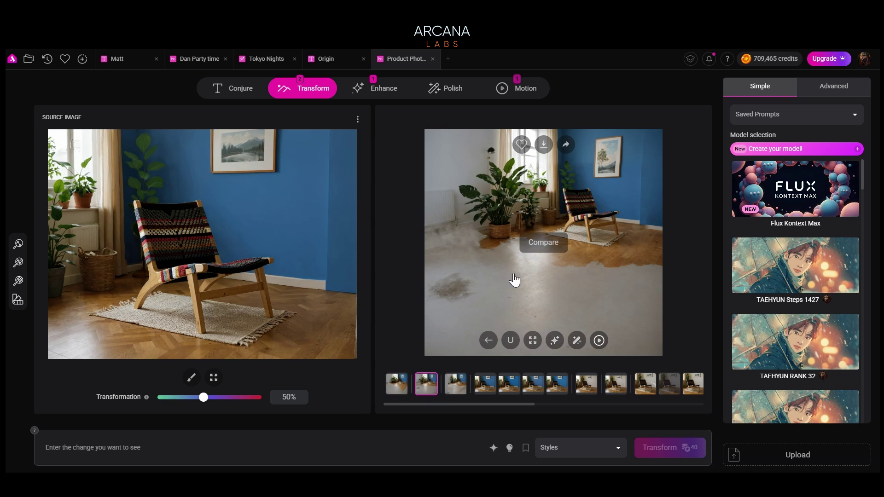
click(488, 341)
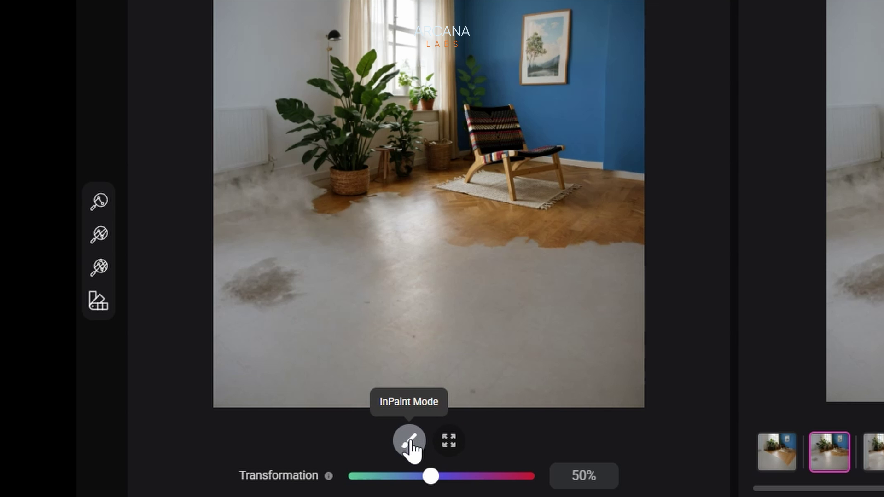
click(408, 443)
Mask the floor with an 84% opacity brush and Generative Fill it with 'wooden floor'.
mouse_move(401, 213)
mouse_down()
mouse_move(546, 251)
mouse_move(628, 394)
mouse_up()
click(294, 437)
mouse_move(355, 371)
mouse_down()
mouse_move(395, 373)
mouse_move(343, 373)
mouse_move(318, 400)
mouse_move(399, 400)
mouse_up()
mouse_move(349, 322)
mouse_down()
mouse_move(513, 331)
mouse_move(262, 296)
mouse_move(309, 249)
mouse_move(451, 274)
mouse_move(233, 150)
mouse_move(234, 127)
mouse_up()
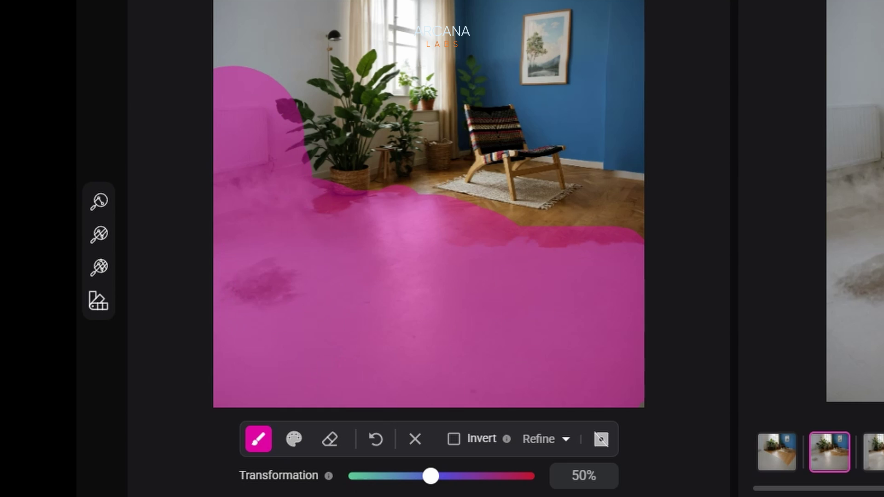
scroll(808, 272, down, 8)
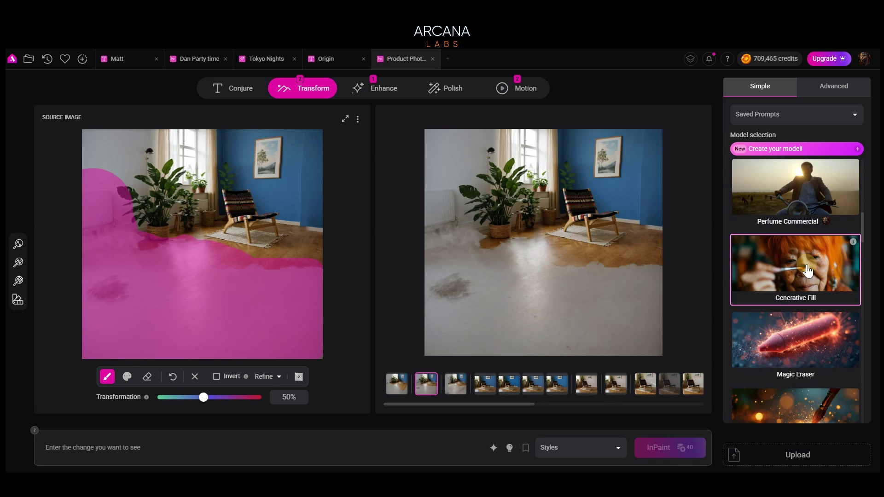
text(wooden floor)
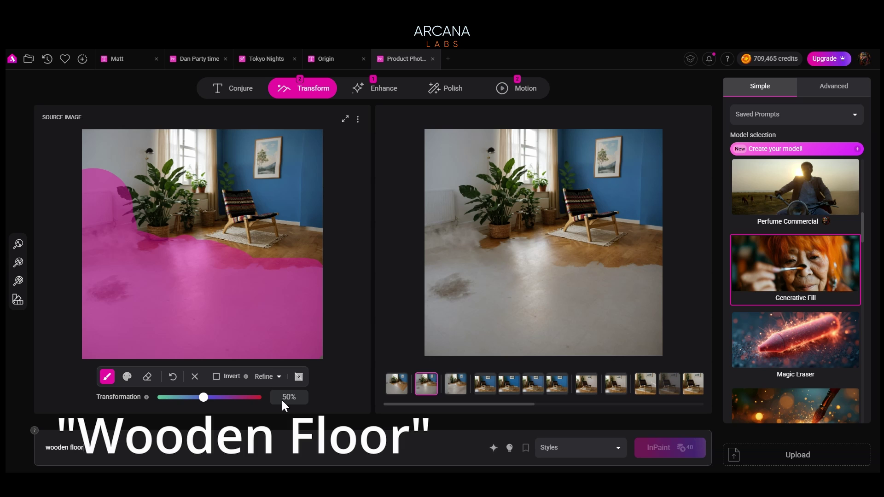
click(655, 441)
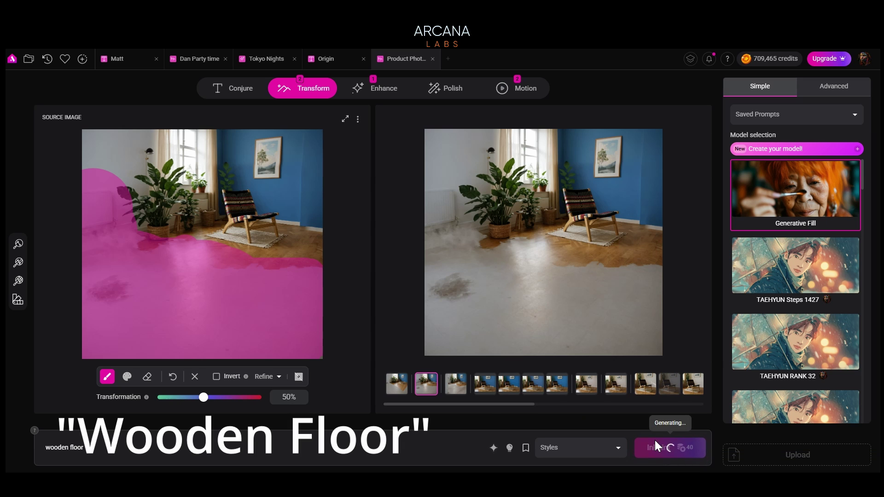
click(475, 387)
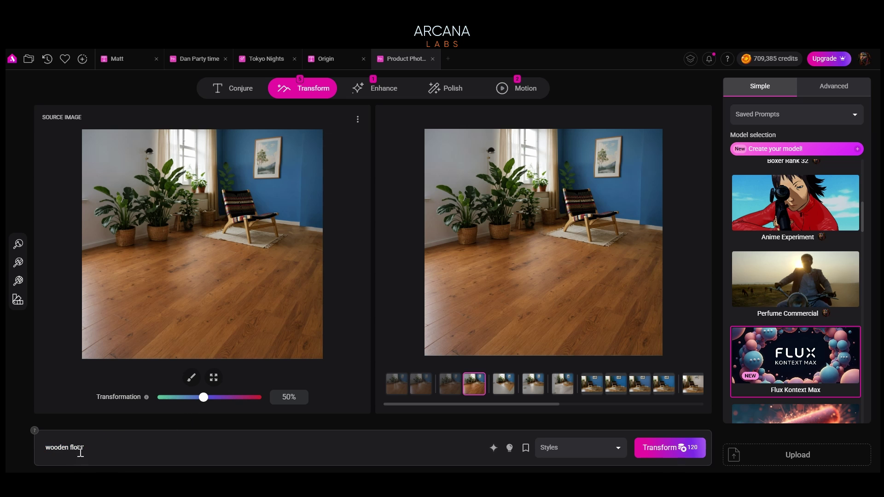
Select the existing prompt text so it can be replaced.
triple_click(79, 448)
Transform with 'in the foreground have a woman smiling in close up…' and use a result as source.
text(in the foreground have a woman smiling in close up)
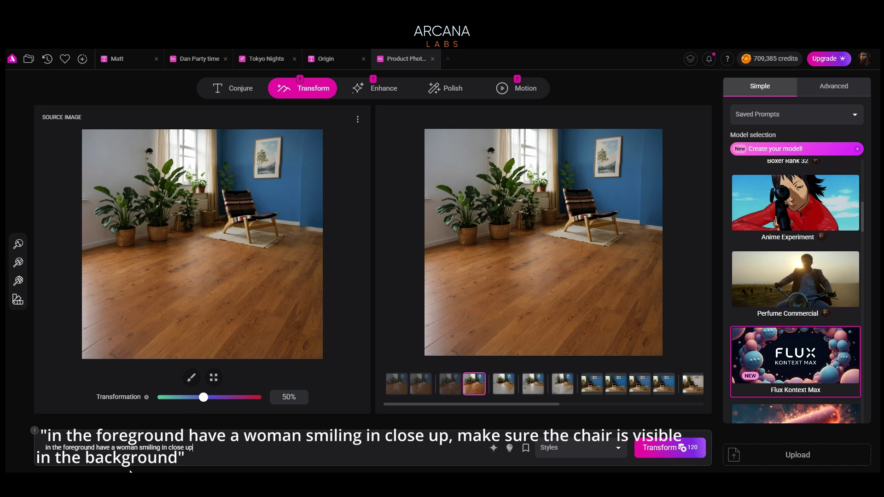
text(, make sure the chair is visible in the background)
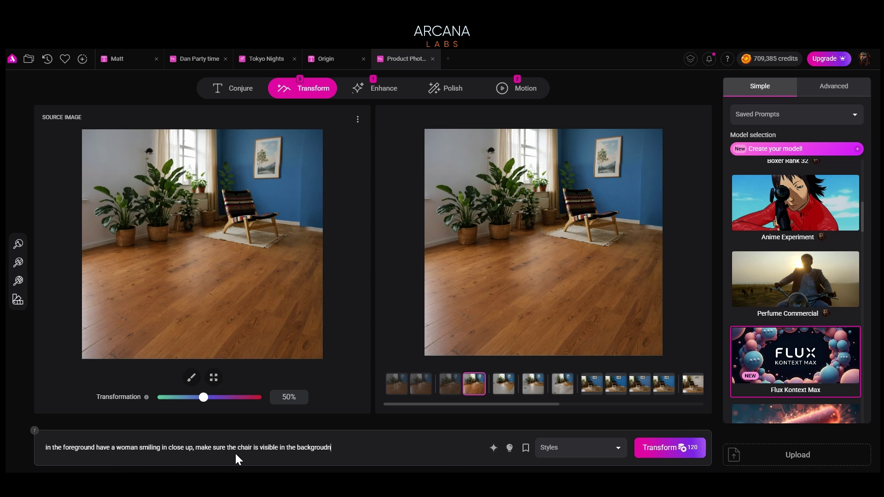
key(Return)
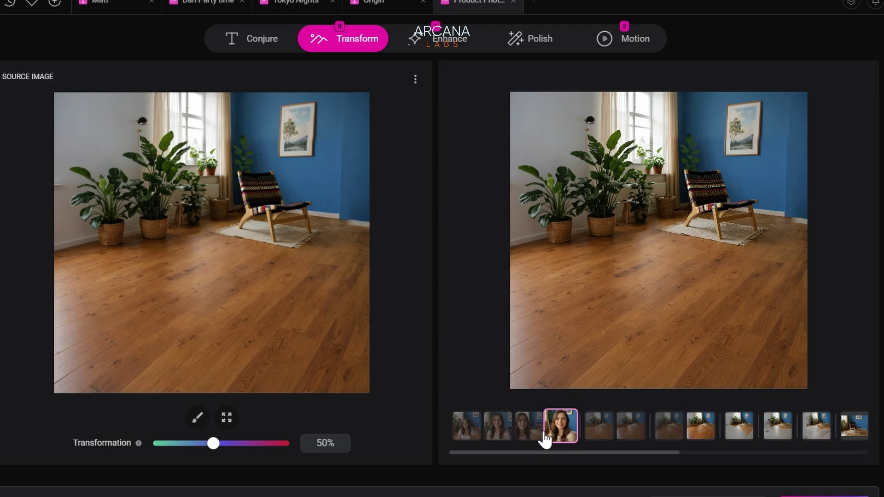
click(529, 435)
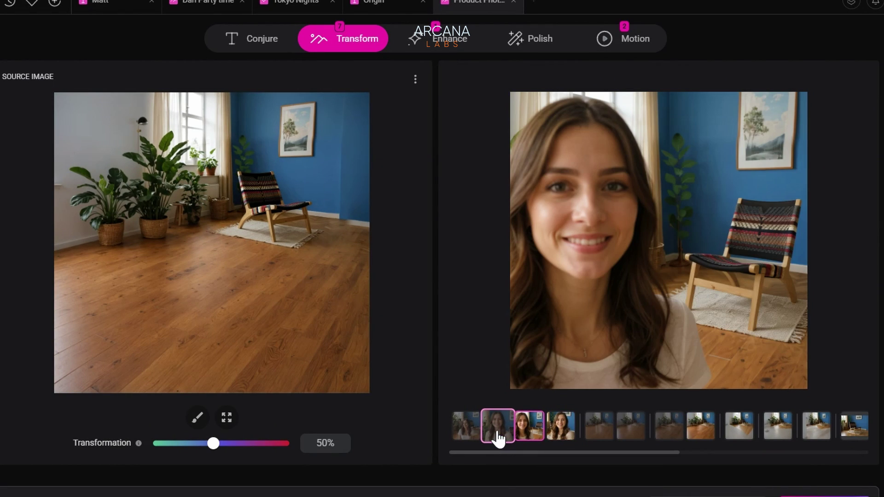
click(470, 437)
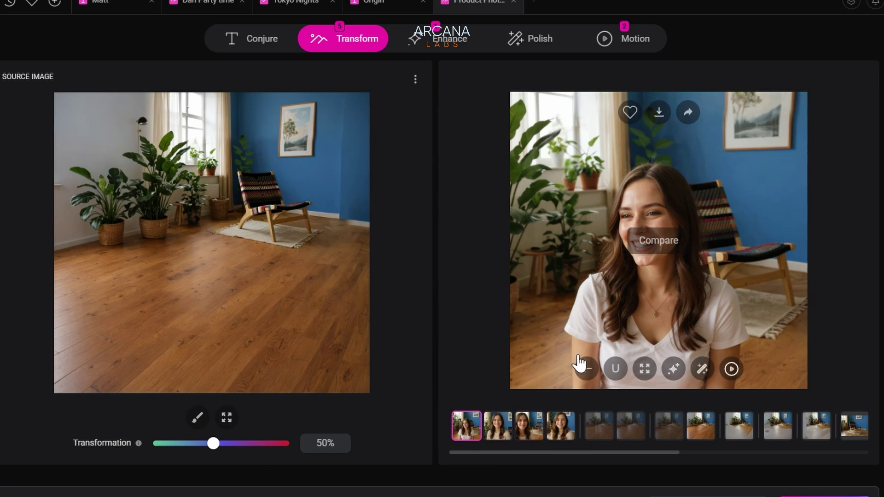
click(580, 366)
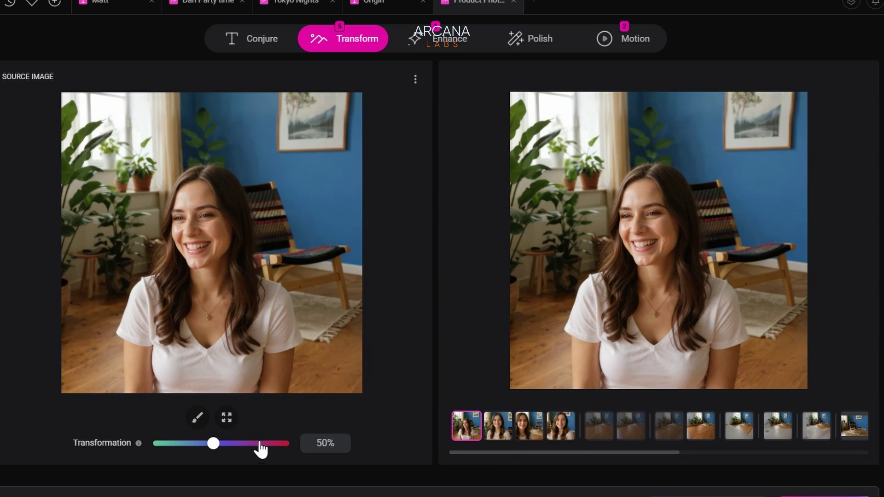
click(197, 417)
Inpaint the masked face at 82% with Fangenie Ellie as 'woman with wavy brown hair', then enlarge it.
mouse_move(201, 195)
mouse_down()
mouse_move(181, 239)
mouse_move(197, 295)
mouse_move(211, 296)
mouse_move(217, 222)
mouse_move(205, 203)
mouse_move(218, 296)
mouse_move(207, 312)
mouse_move(190, 282)
mouse_move(187, 223)
mouse_move(202, 188)
mouse_move(211, 208)
mouse_up()
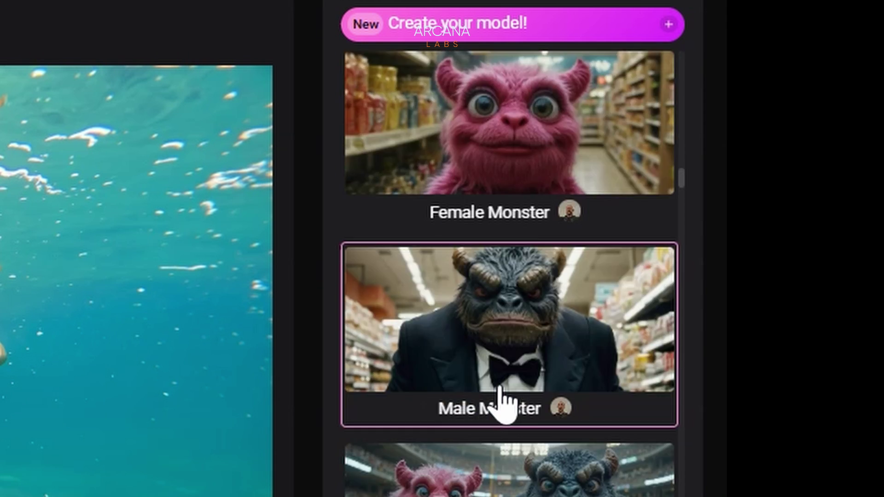
scroll(499, 401, down, 3)
scroll(500, 401, down, 10)
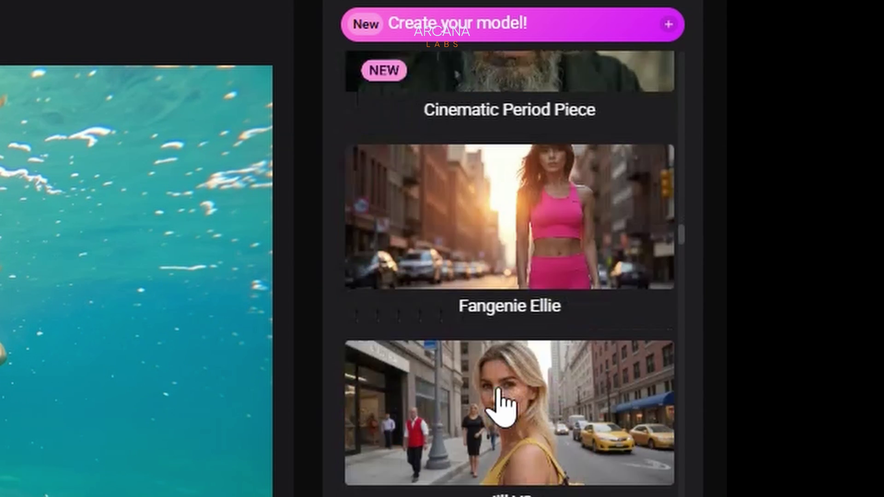
scroll(503, 405, down, 2)
click(552, 191)
scroll(568, 389, up, 5)
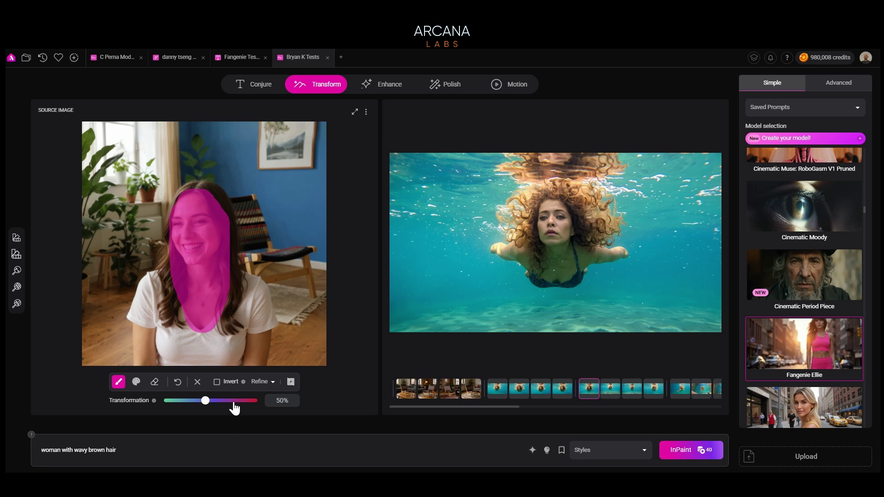
drag(234, 403, 227, 402)
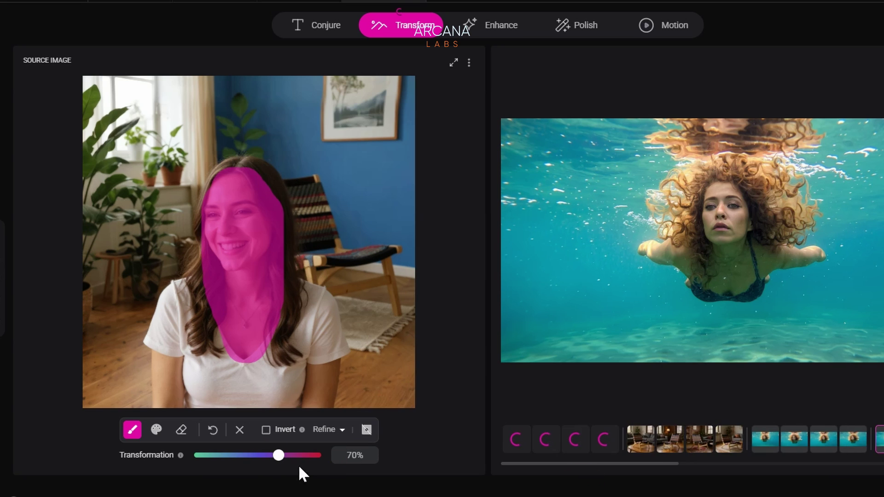
click(289, 456)
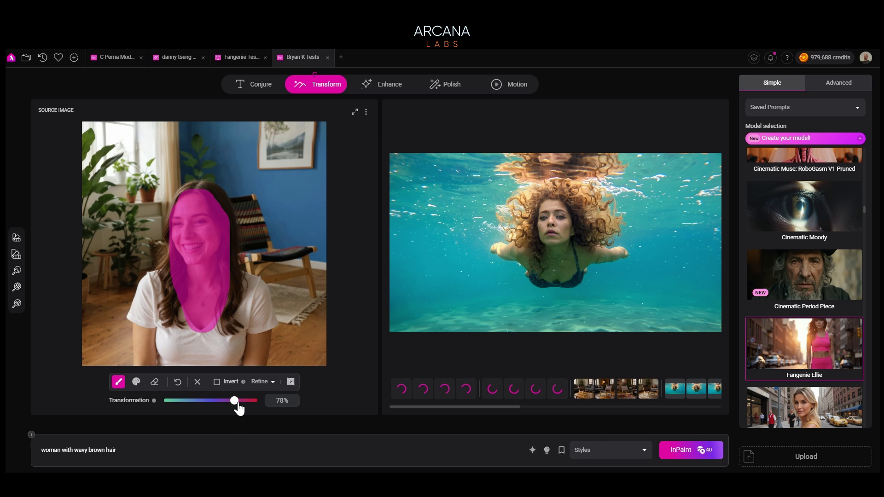
drag(291, 460, 315, 473)
click(684, 450)
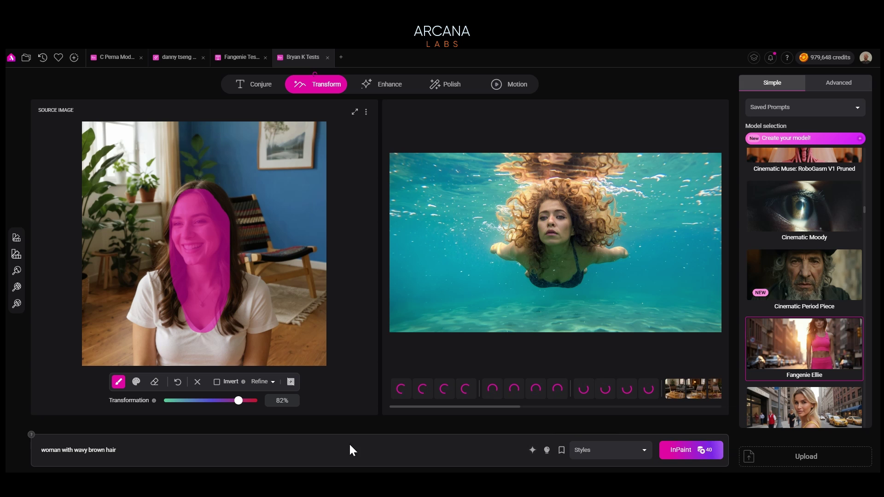
click(593, 297)
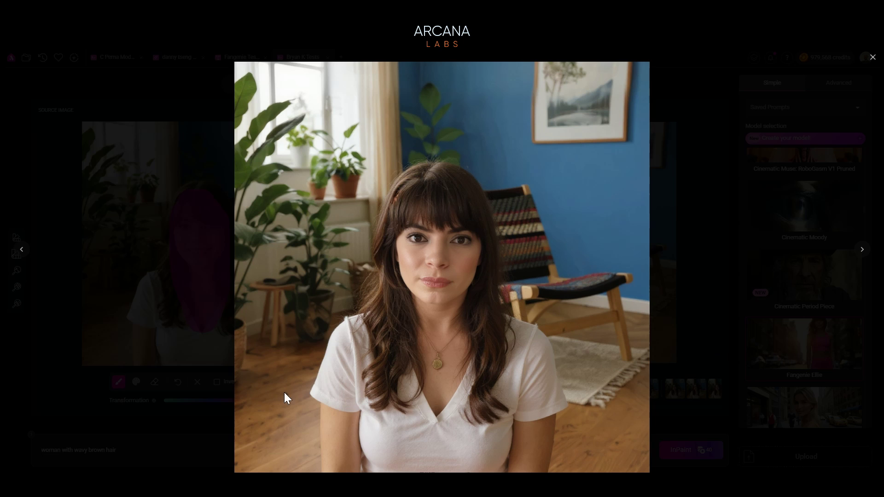
Close the enlarged view and open the chosen smiling woman with bangs full-screen.
click(208, 437)
click(153, 431)
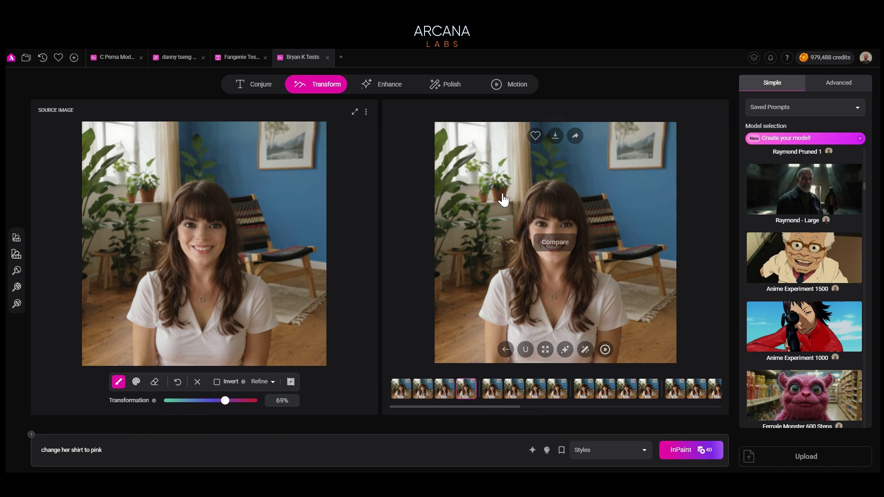
click(498, 205)
click(479, 228)
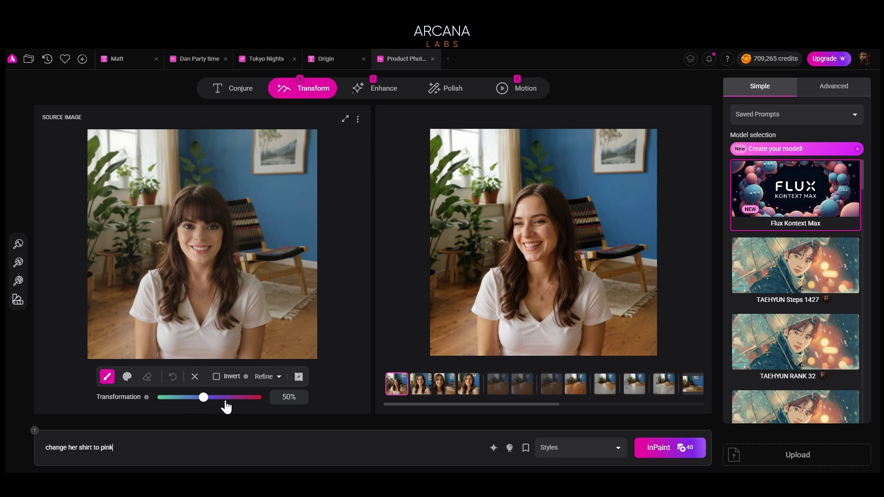
Generate the pink-shirt versions of the woman with Flux Kontext Max and start animating one.
click(217, 374)
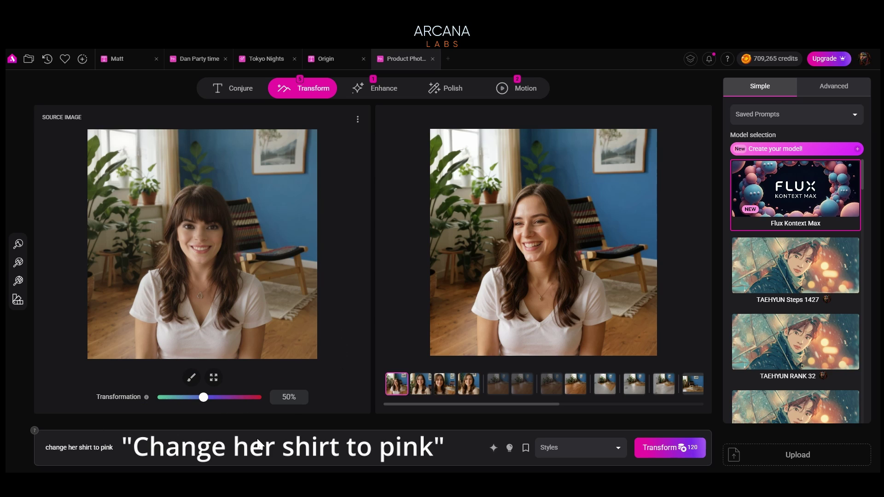
click(670, 446)
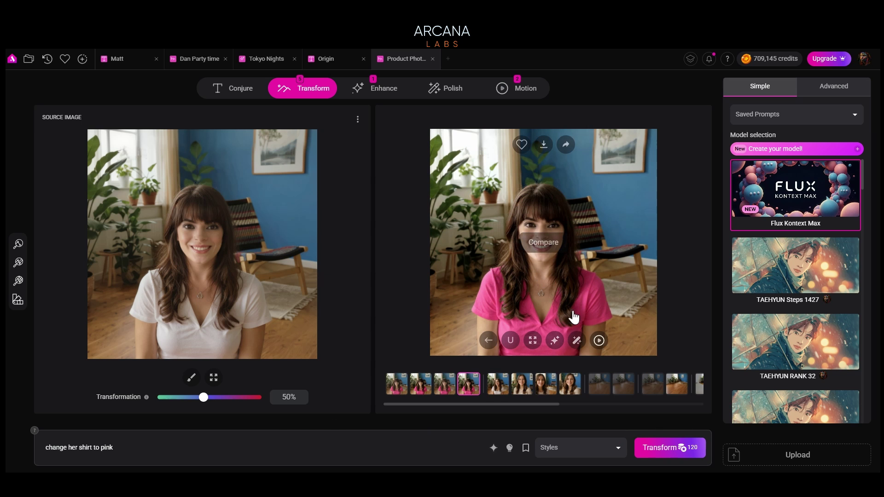
click(598, 340)
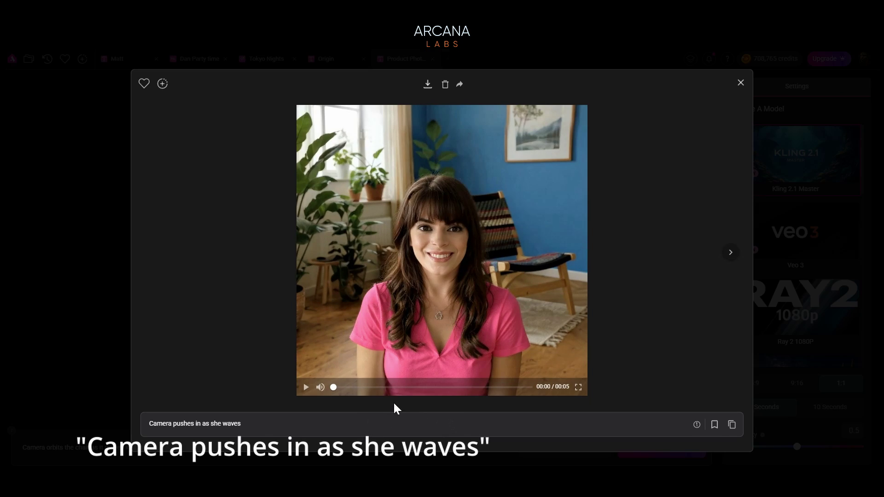
Play the 'Camera pushes in past the smiling girl' video in the viewer.
click(304, 392)
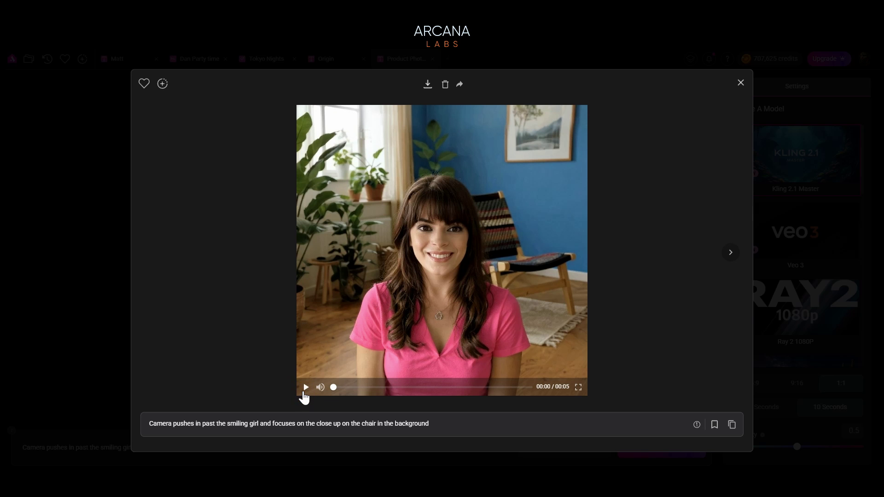
click(305, 389)
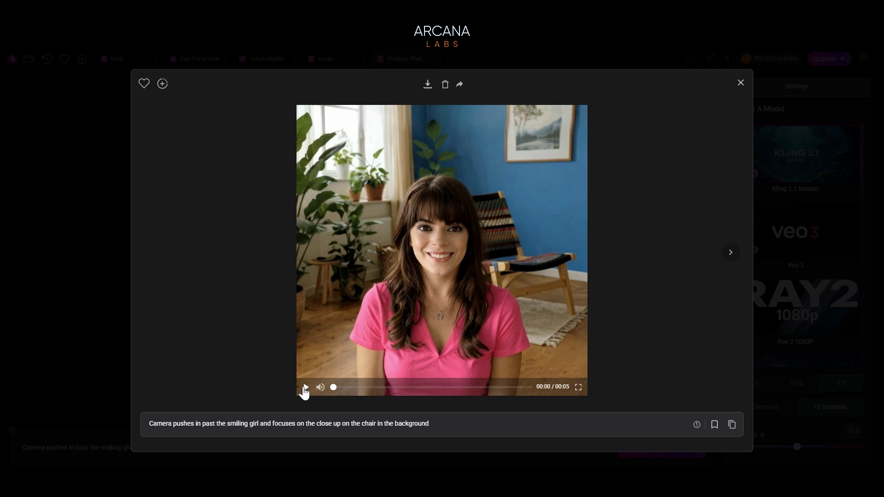